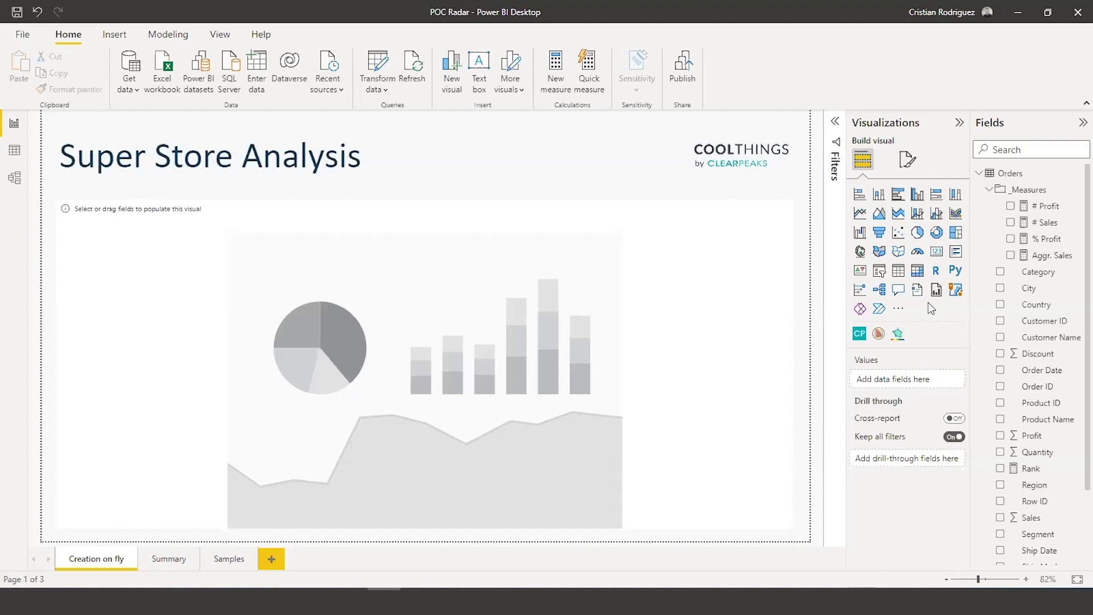
Step: Turn the empty placeholder into a CP radarChart visual
{"action": "left_click", "coordinate": [899, 309]}
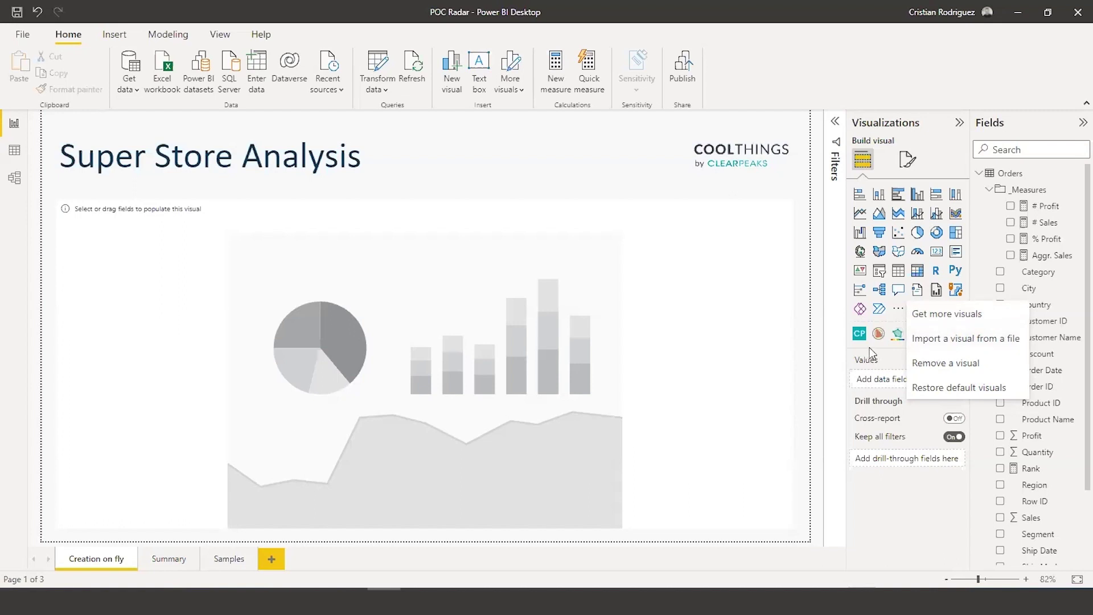
{"action": "key", "text": "Escape"}
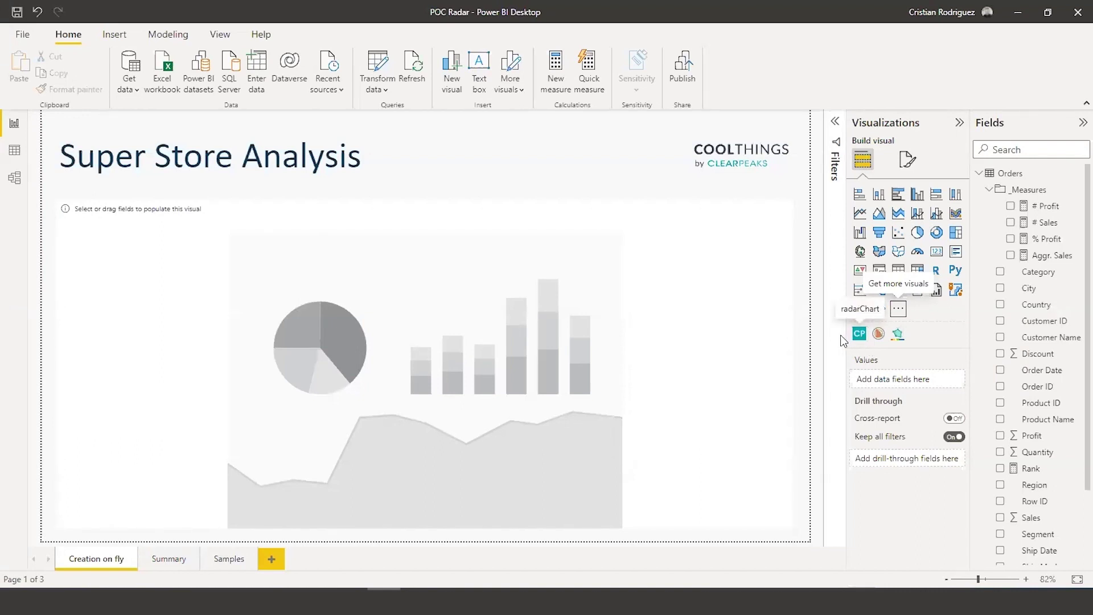
{"action": "left_click", "coordinate": [728, 329]}
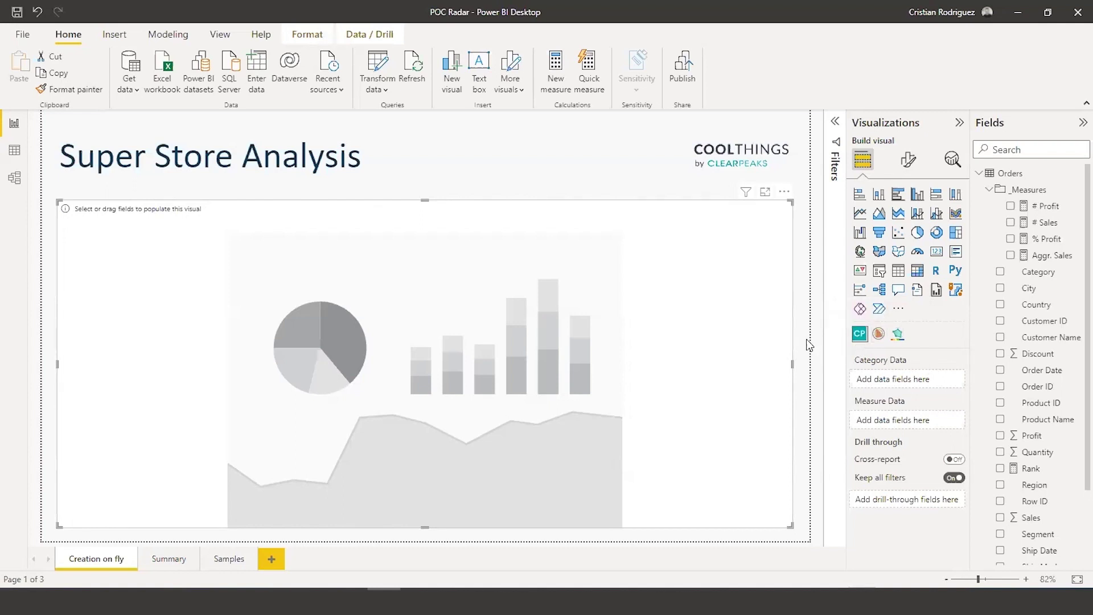
Step: Plot # Sales by Country on the radar chart
{"action": "scroll", "coordinate": [1073, 397], "scroll_direction": "down", "scroll_amount": 1}
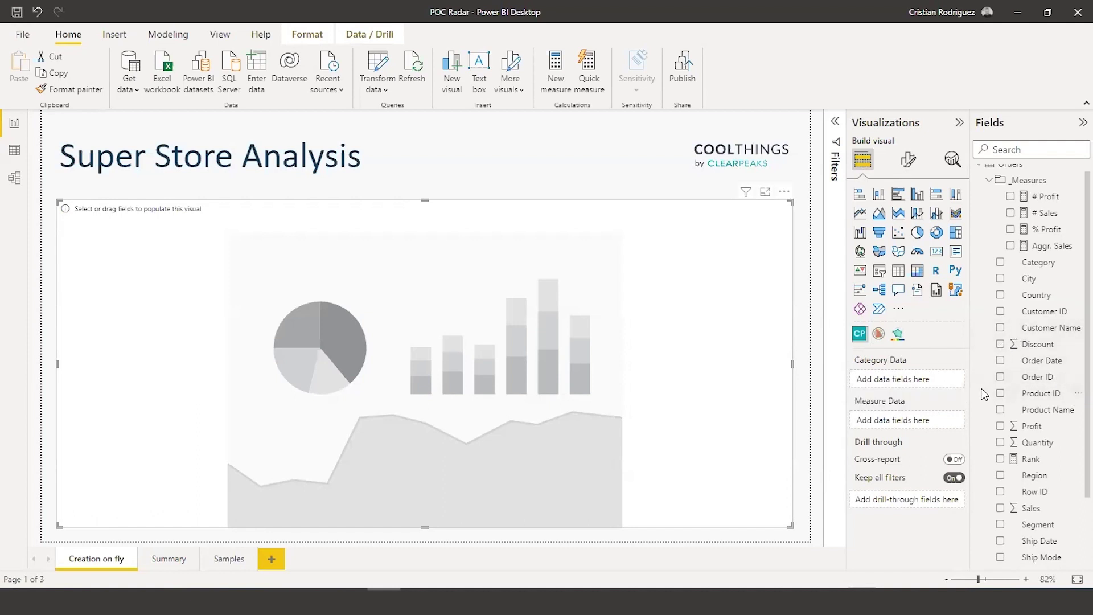
{"action": "left_click_drag", "start_coordinate": [1025, 413], "coordinate": [976, 336]}
{"action": "left_click", "coordinate": [1001, 296]}
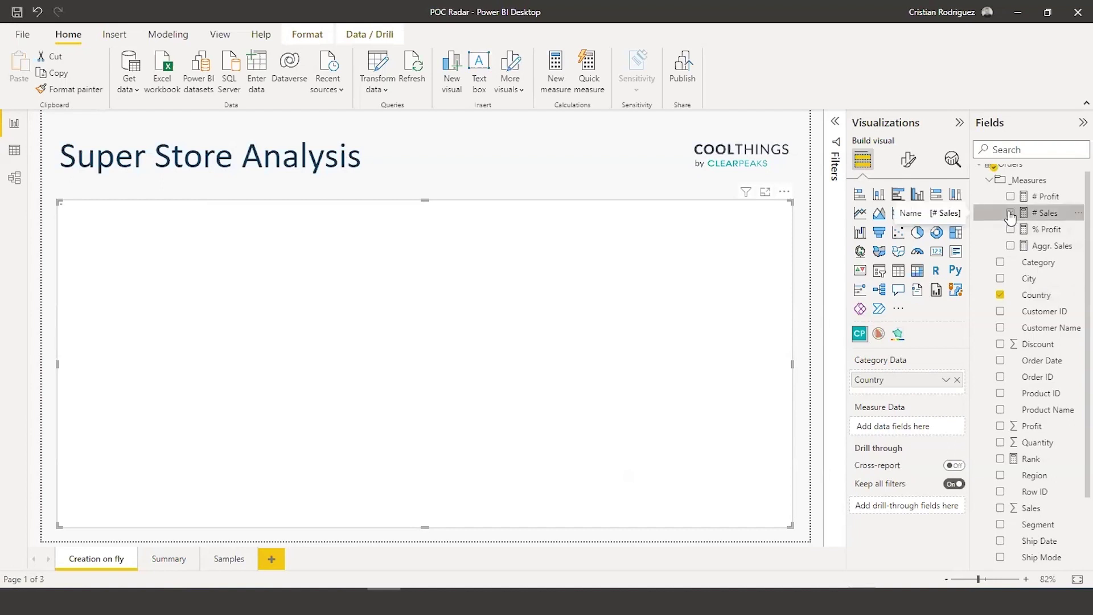
{"action": "left_click", "coordinate": [1011, 213]}
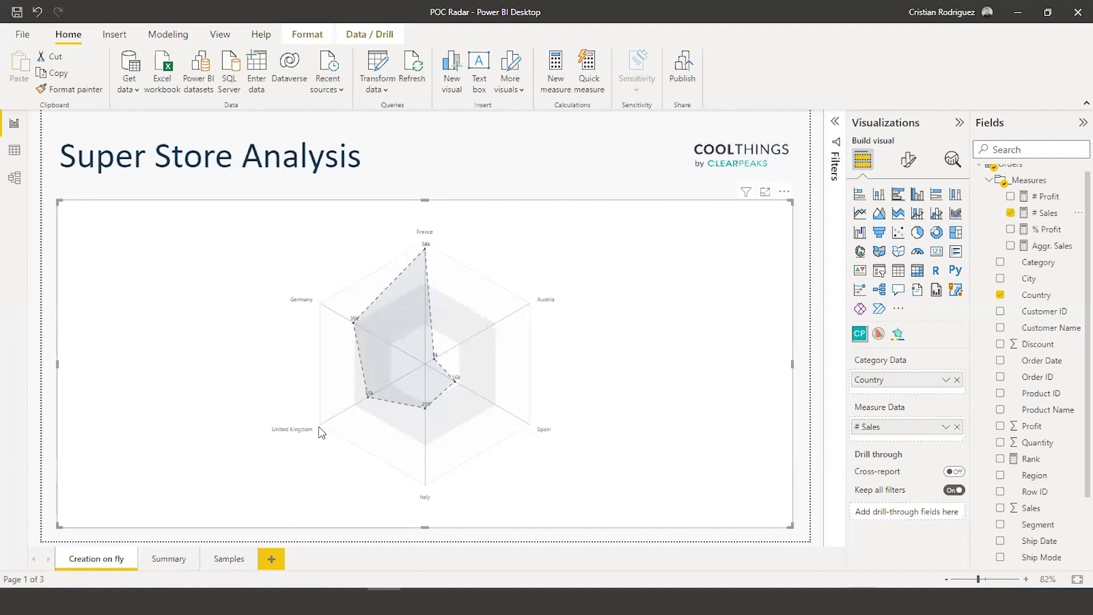
Step: On the Summary page, select the % Profit radar and expand its Radar format settings
{"action": "left_click", "coordinate": [170, 558]}
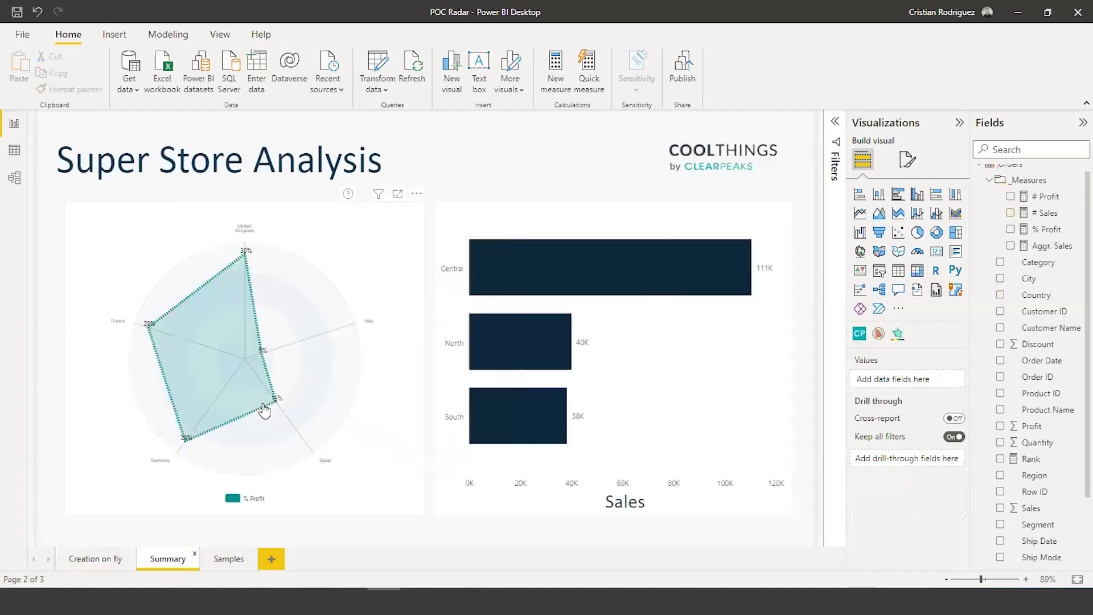
{"action": "left_click", "coordinate": [419, 386]}
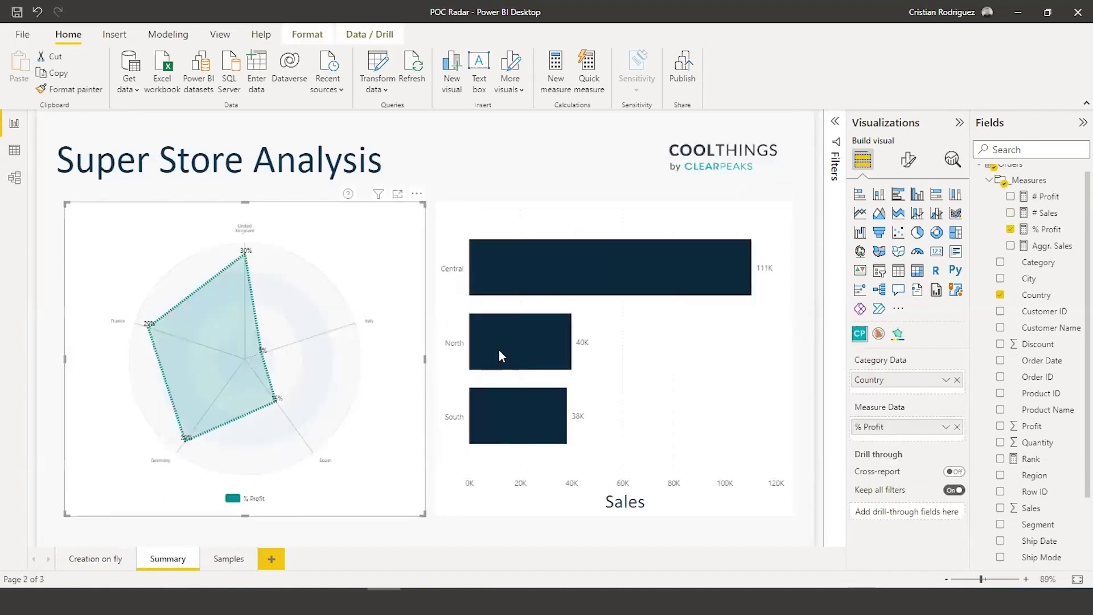
{"action": "left_click", "coordinate": [915, 163]}
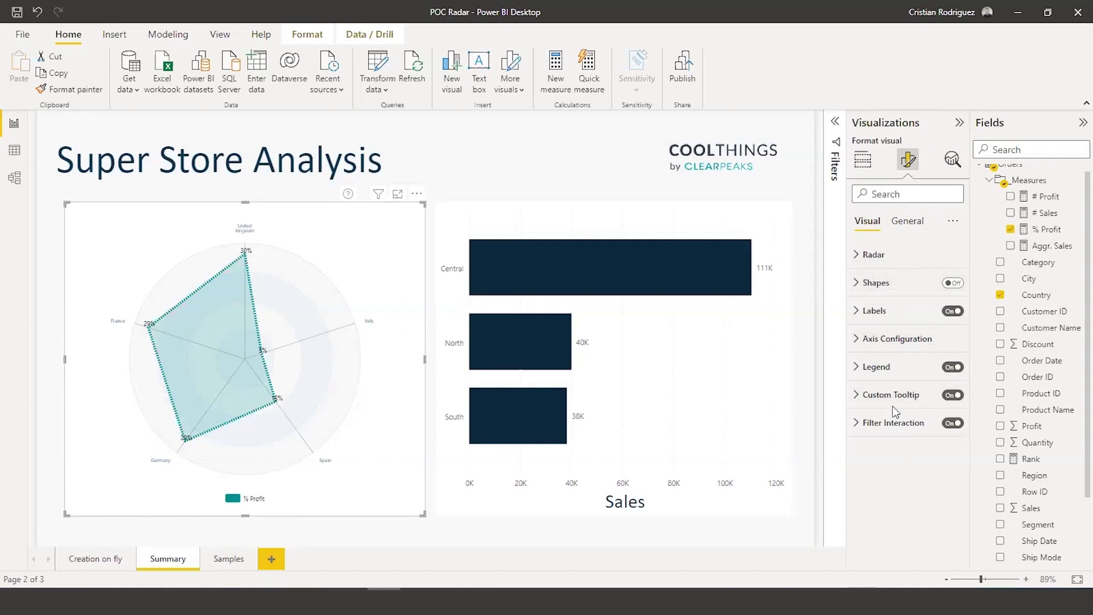
{"action": "left_click", "coordinate": [888, 264]}
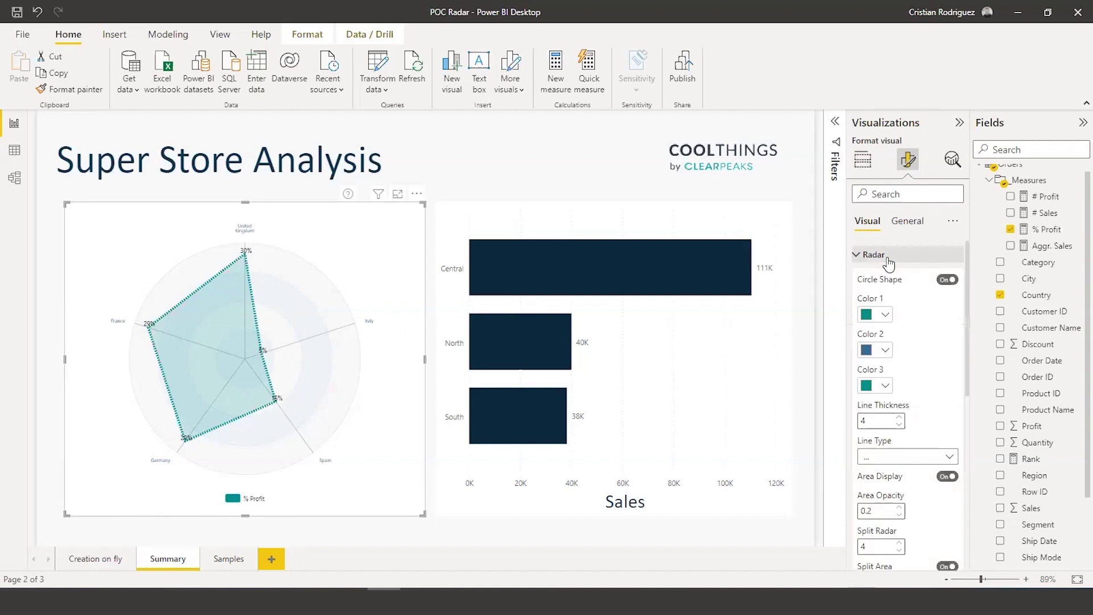
Step: Turn Circle Shape off so the radar background is a pentagon
{"action": "left_click", "coordinate": [949, 281]}
{"action": "left_click", "coordinate": [950, 283]}
{"action": "left_click", "coordinate": [950, 283]}
Step: Set the radar outline to a solid line of thickness 2, keeping Area Display on
{"action": "scroll", "coordinate": [936, 321], "scroll_direction": "down", "scroll_amount": 1}
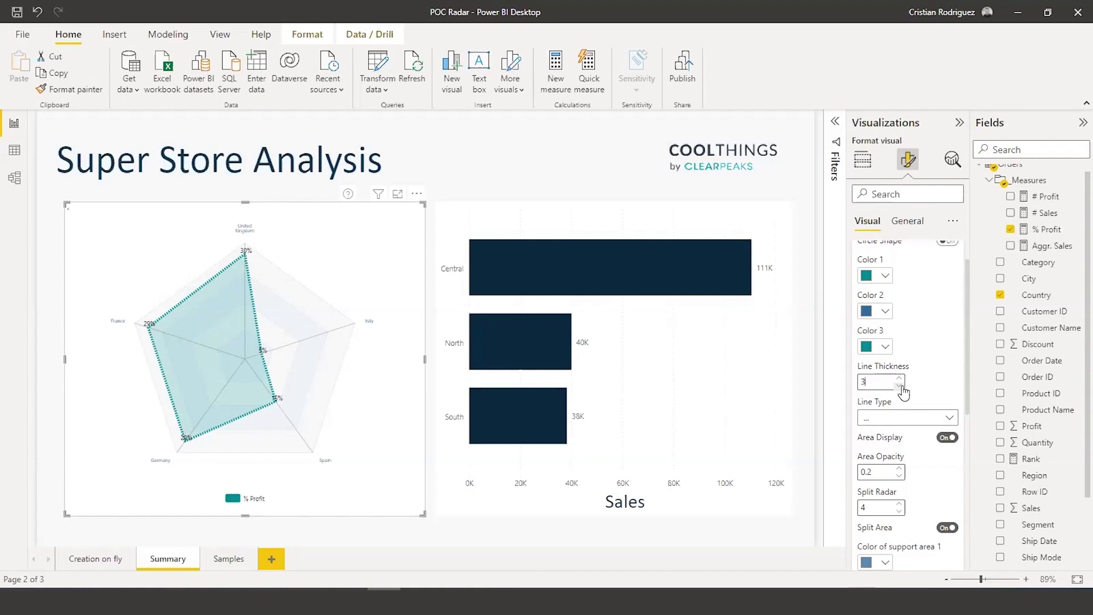
{"action": "left_click", "coordinate": [899, 385]}
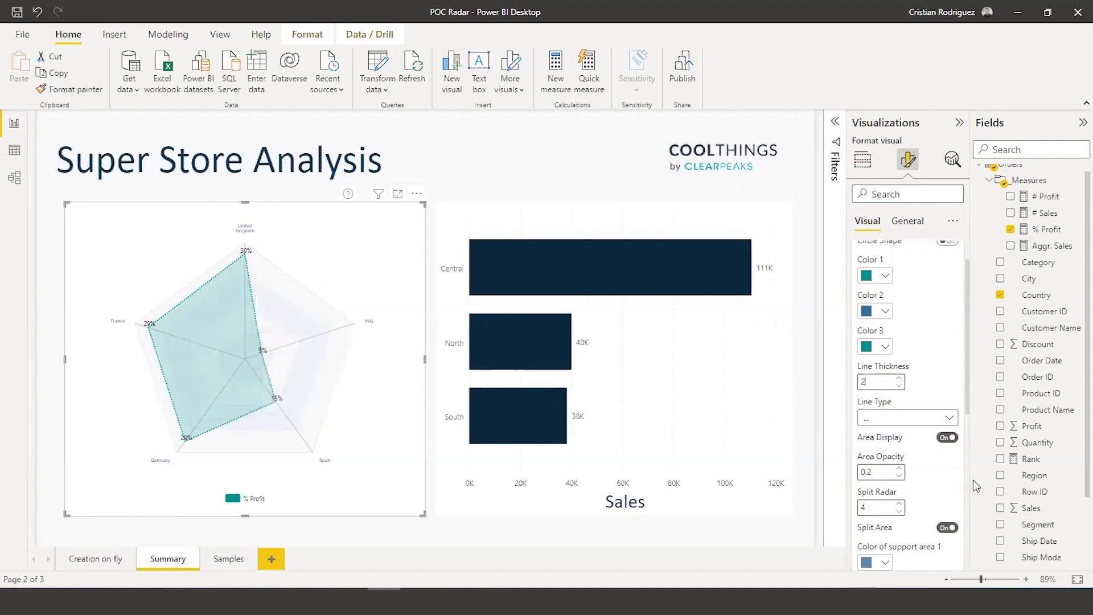
{"action": "left_click", "coordinate": [897, 419]}
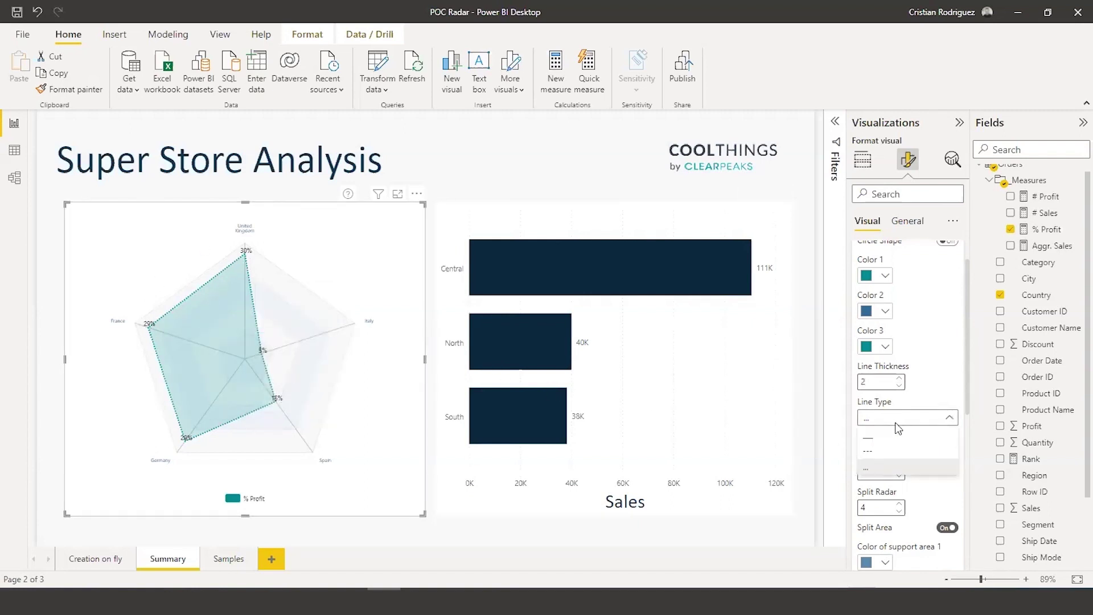
{"action": "left_click", "coordinate": [890, 440]}
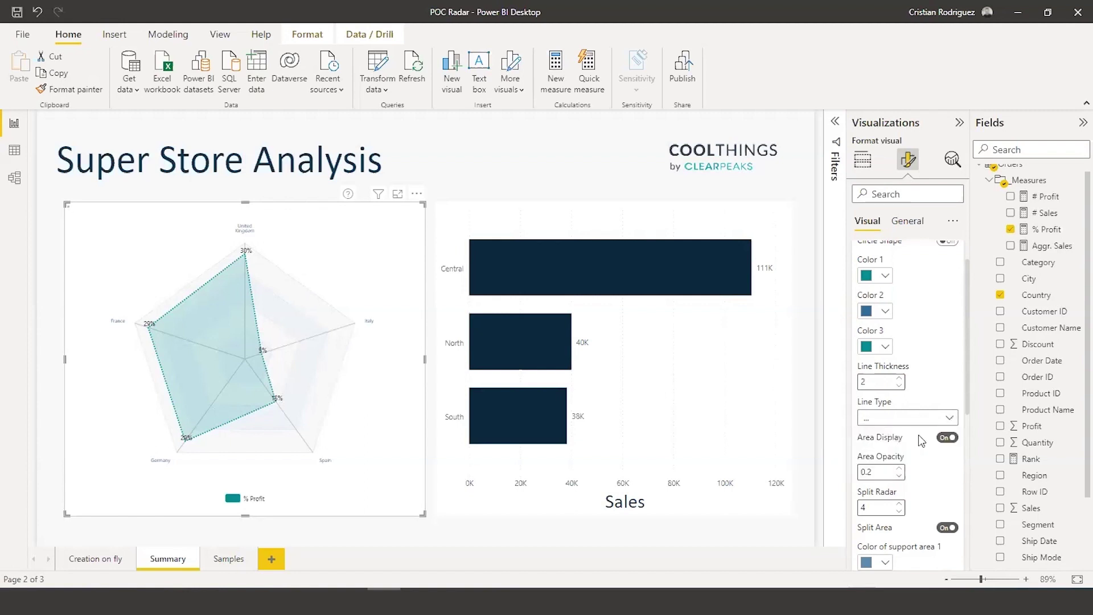
{"action": "scroll", "coordinate": [924, 440], "scroll_direction": "down", "scroll_amount": 1}
{"action": "scroll", "coordinate": [938, 424], "scroll_direction": "down", "scroll_amount": 1}
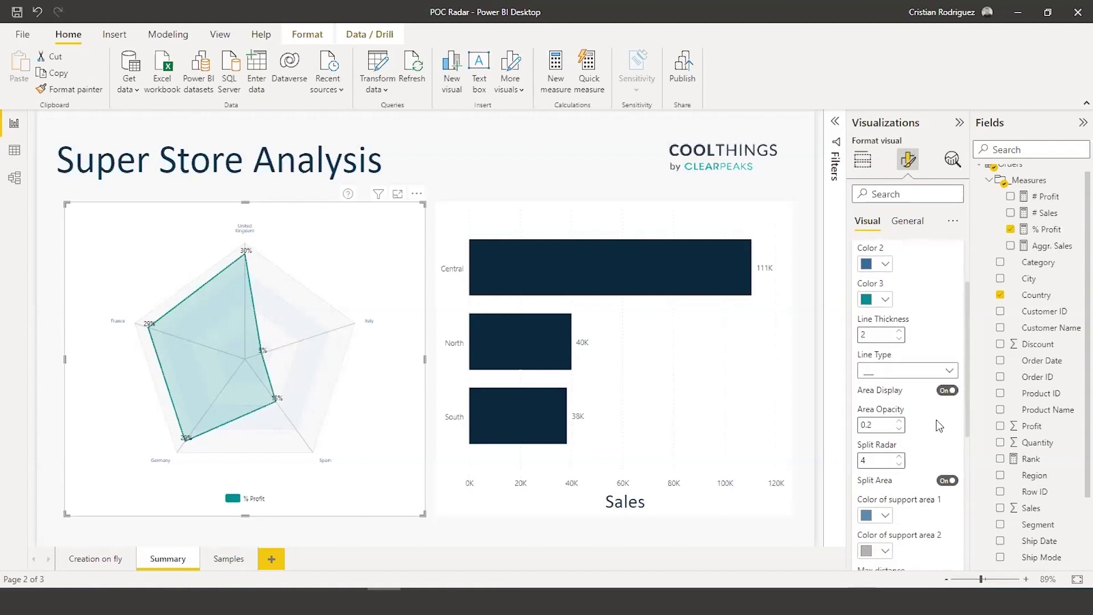
{"action": "left_click", "coordinate": [948, 387]}
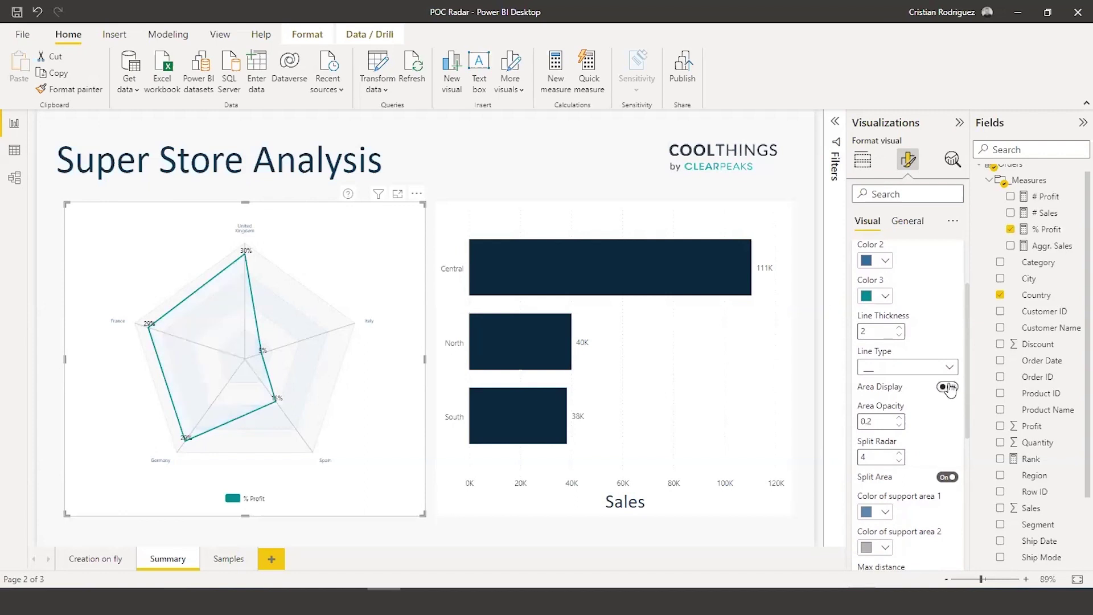
{"action": "left_click", "coordinate": [949, 388]}
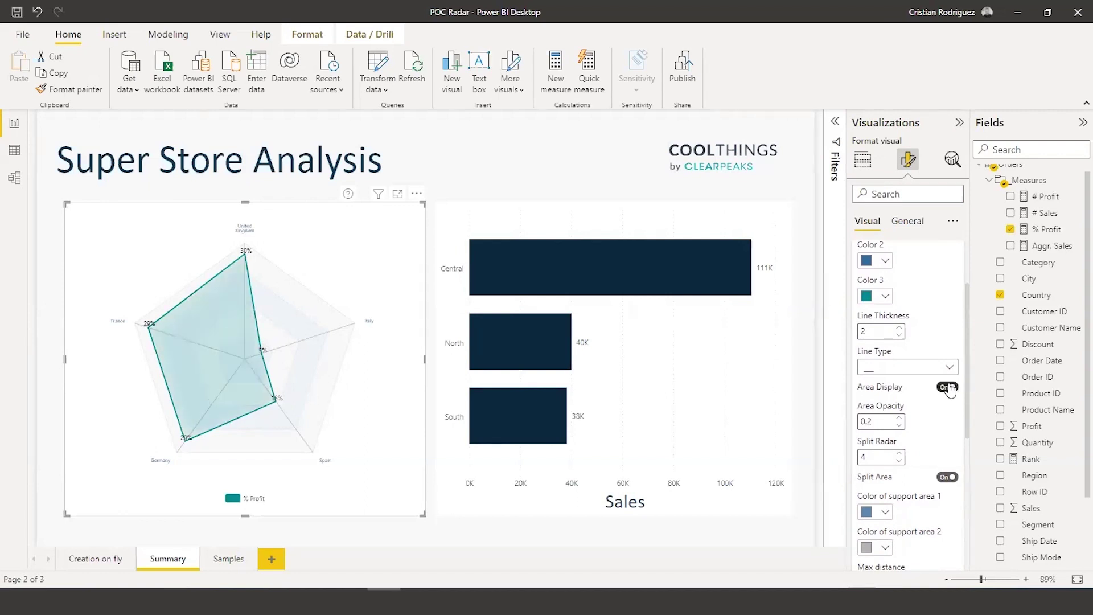
Step: Set Area Opacity to 0.5 and Split Radar to 6
{"action": "left_click", "coordinate": [888, 421]}
{"action": "type", "text": "5"}
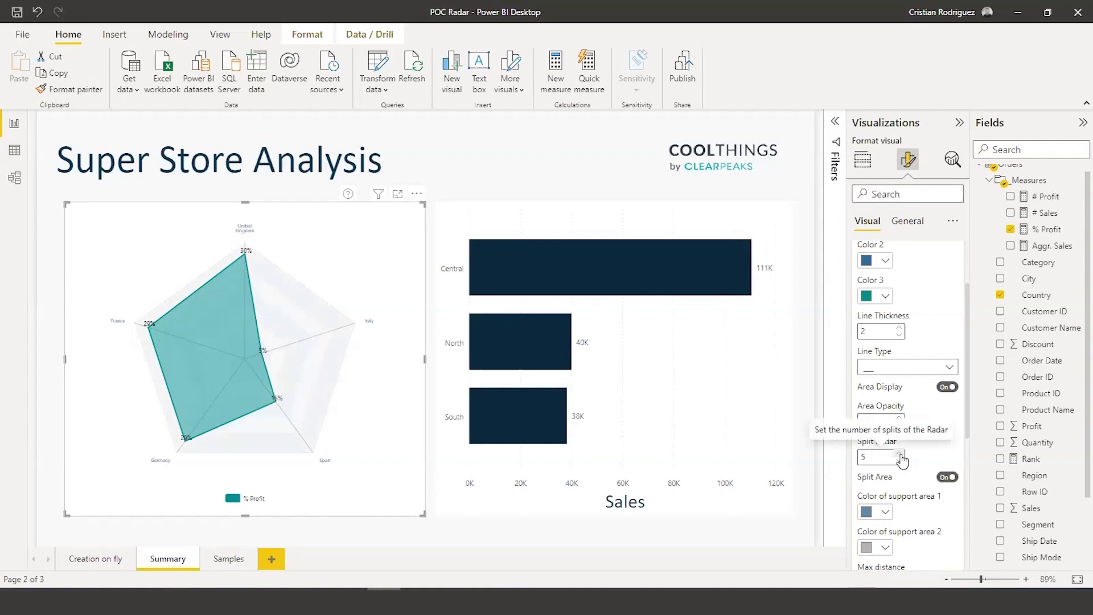
{"action": "left_click", "coordinate": [900, 454]}
{"action": "left_click_drag", "start_coordinate": [966, 383], "coordinate": [970, 422]}
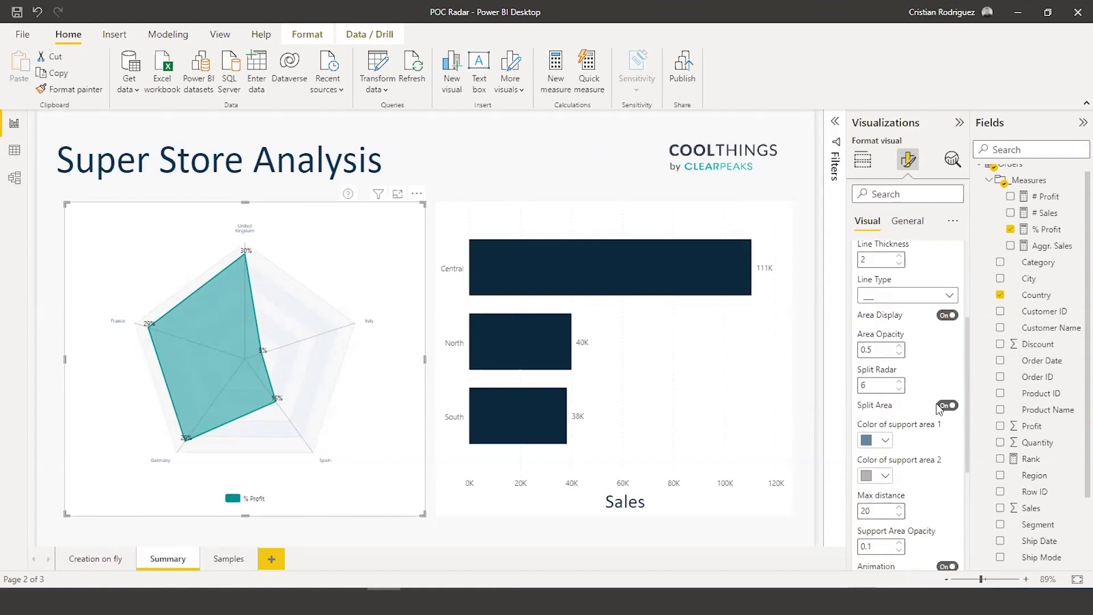
Step: Keep Split Area on and colour support areas 1 and 2 dark navy and mid blue
{"action": "left_click", "coordinate": [946, 405]}
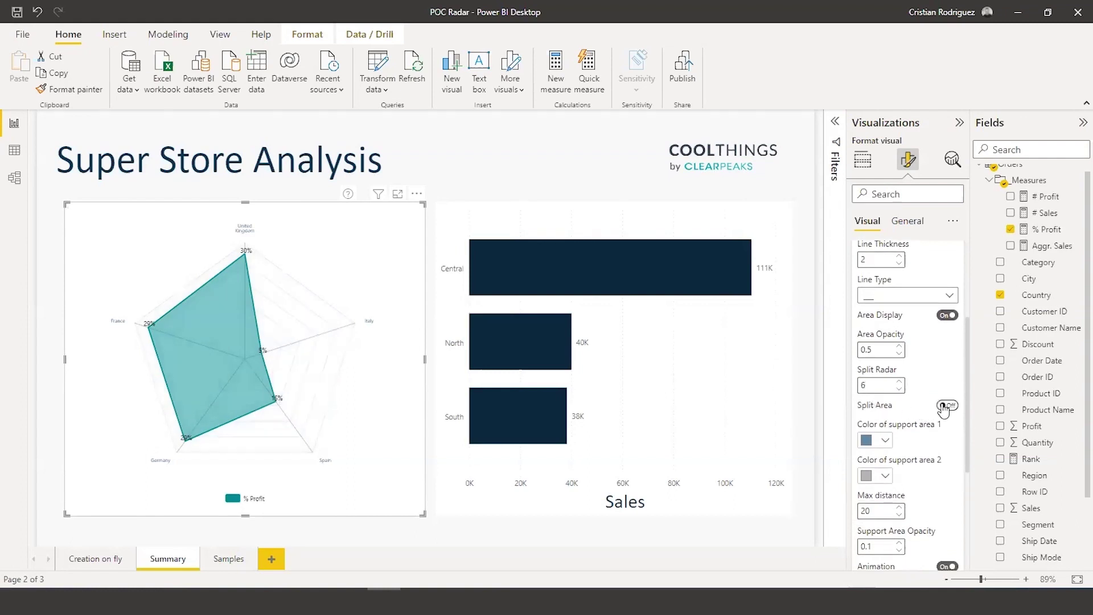
{"action": "left_click", "coordinate": [945, 406]}
{"action": "scroll", "coordinate": [936, 443], "scroll_direction": "down", "scroll_amount": 1}
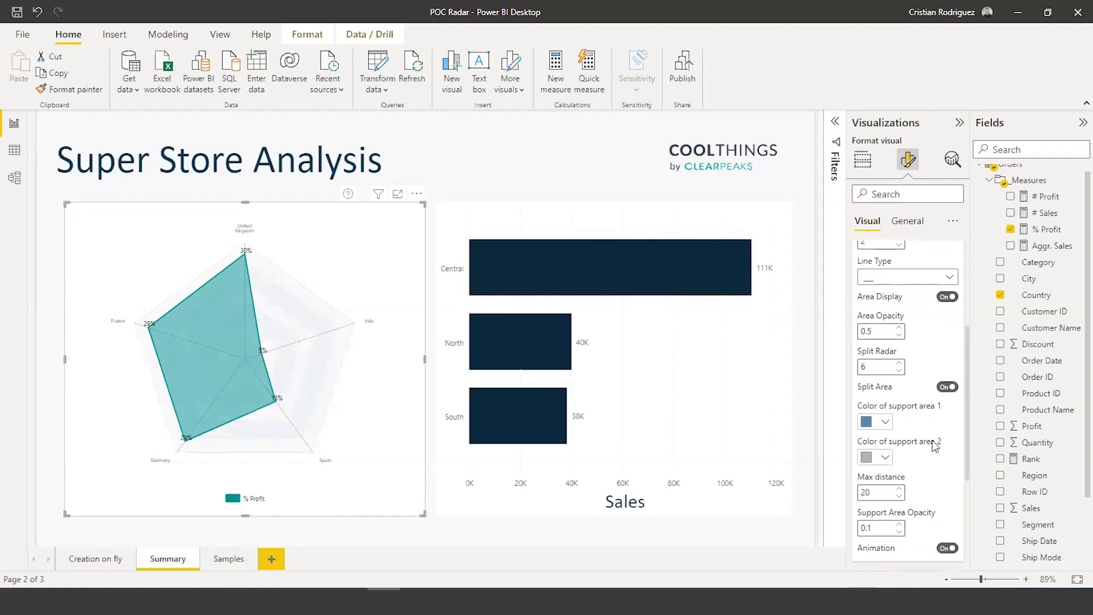
{"action": "left_click", "coordinate": [868, 421]}
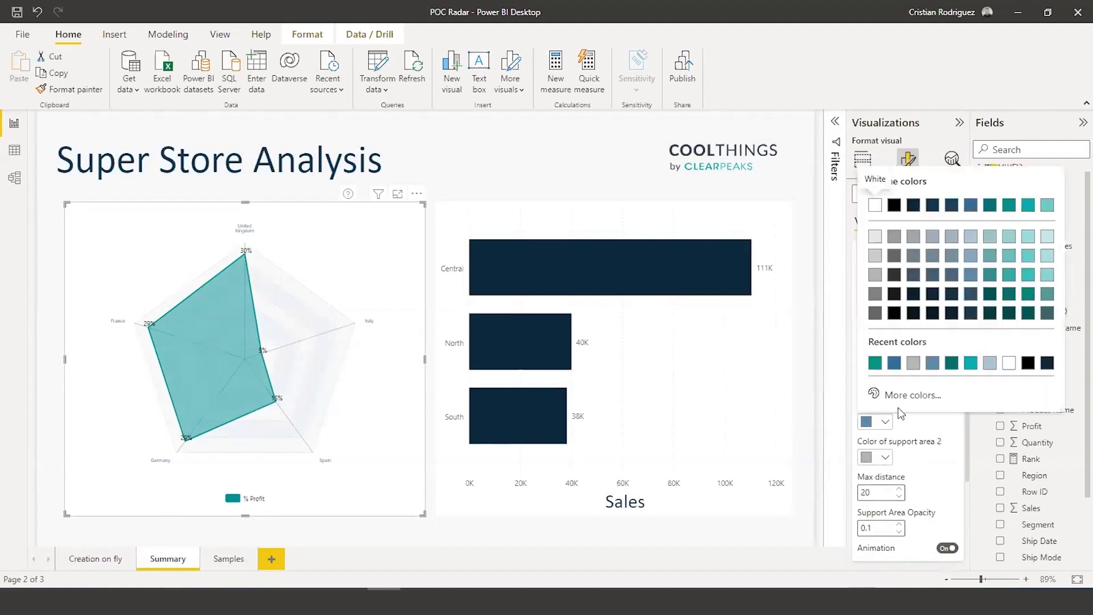
{"action": "left_click", "coordinate": [971, 293]}
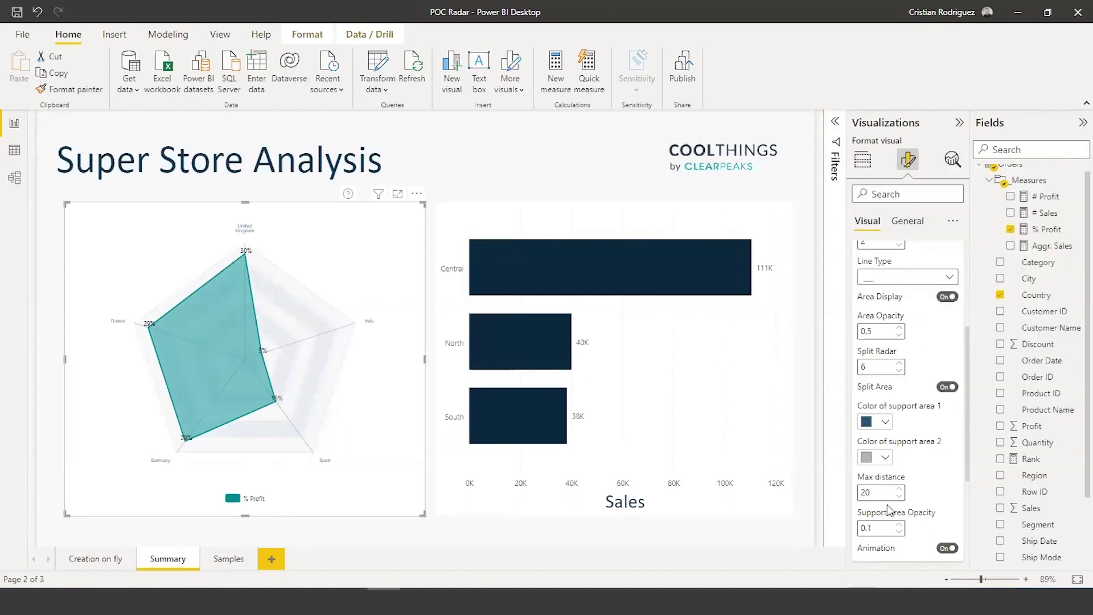
{"action": "left_click", "coordinate": [884, 458]}
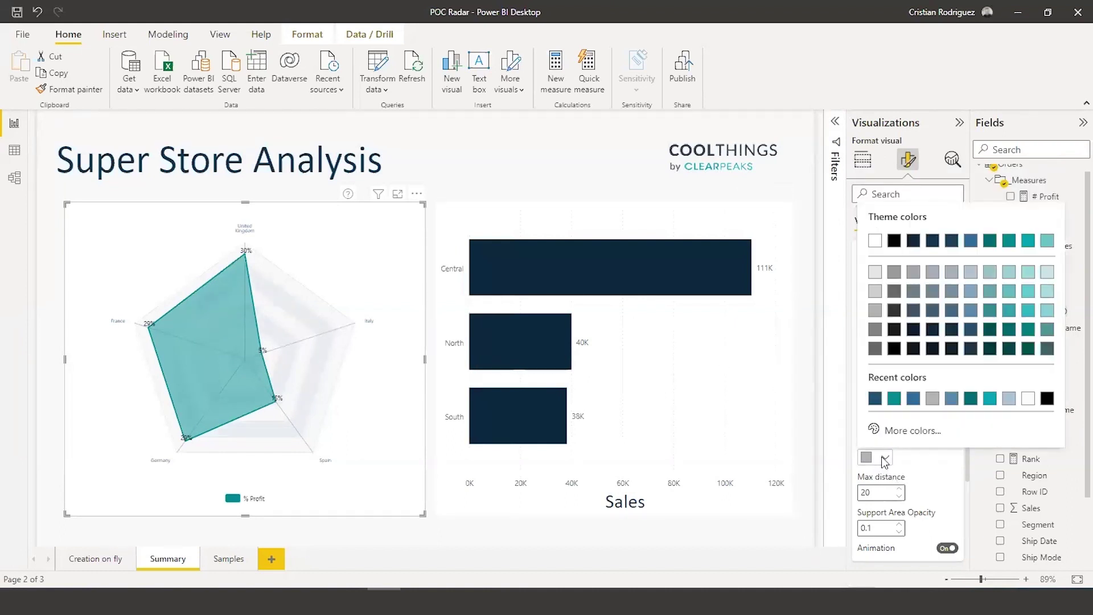
{"action": "left_click", "coordinate": [909, 396]}
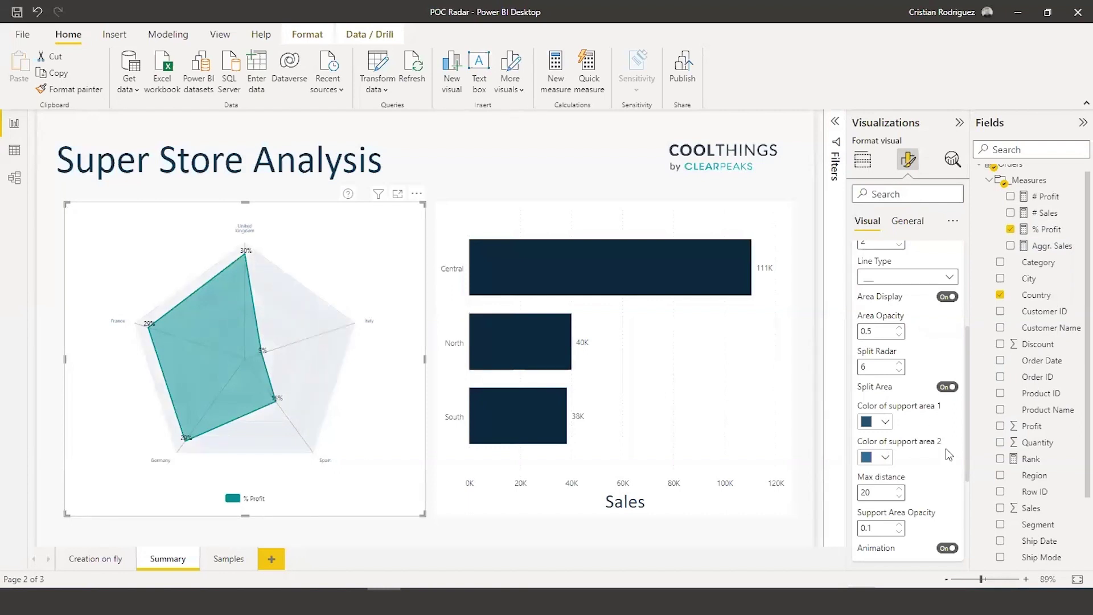
{"action": "scroll", "coordinate": [945, 449], "scroll_direction": "down", "scroll_amount": 4}
Step: Turn on the radar's point markers at shape size 10
{"action": "scroll", "coordinate": [947, 454], "scroll_direction": "down", "scroll_amount": 2}
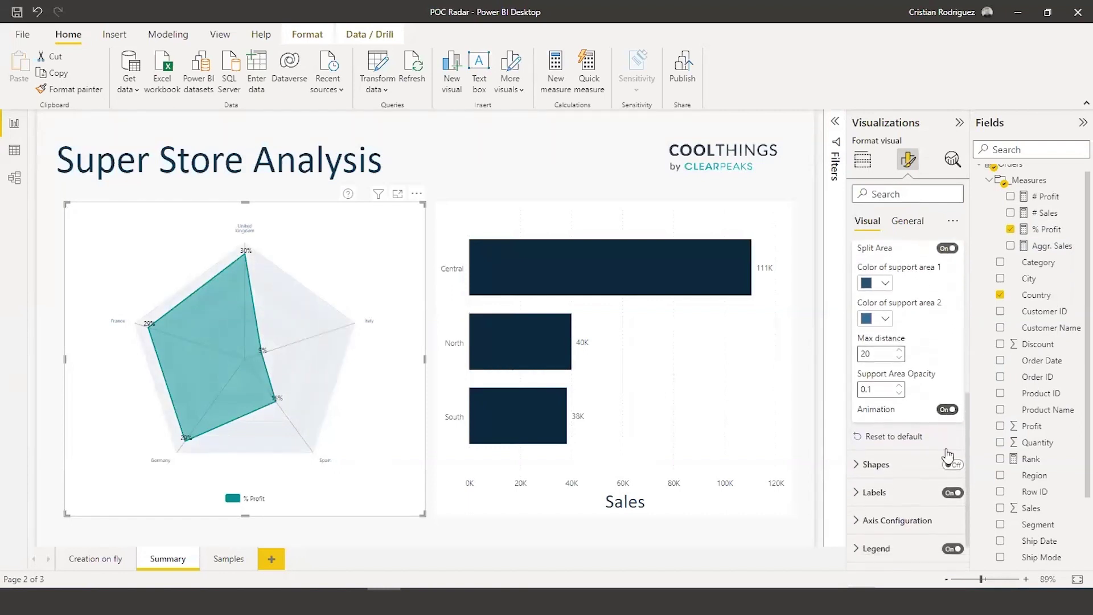
{"action": "left_click", "coordinate": [900, 455]}
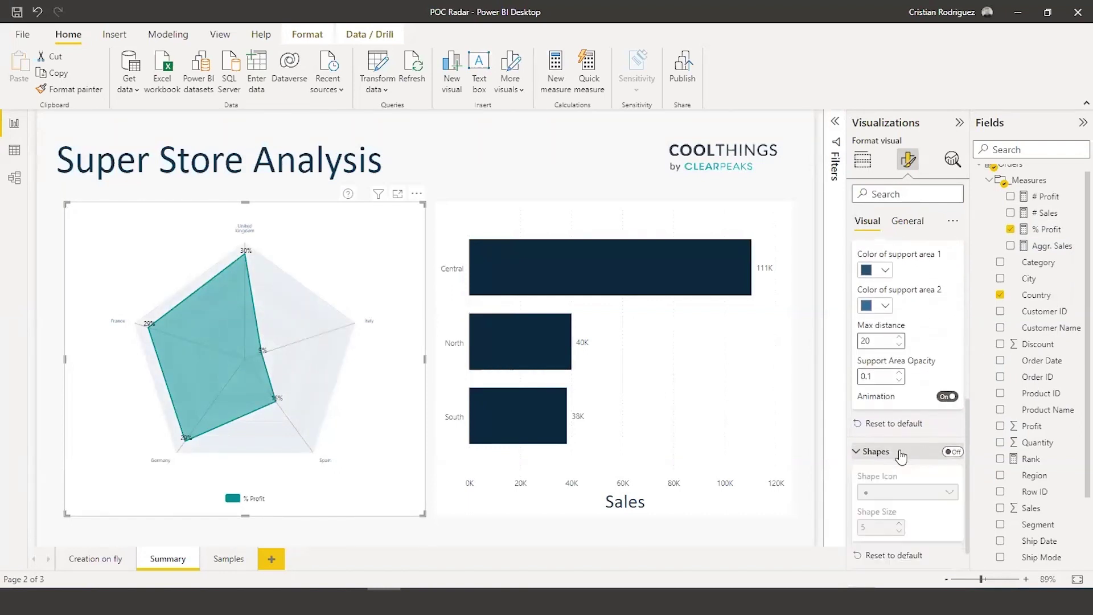
{"action": "left_click", "coordinate": [955, 452]}
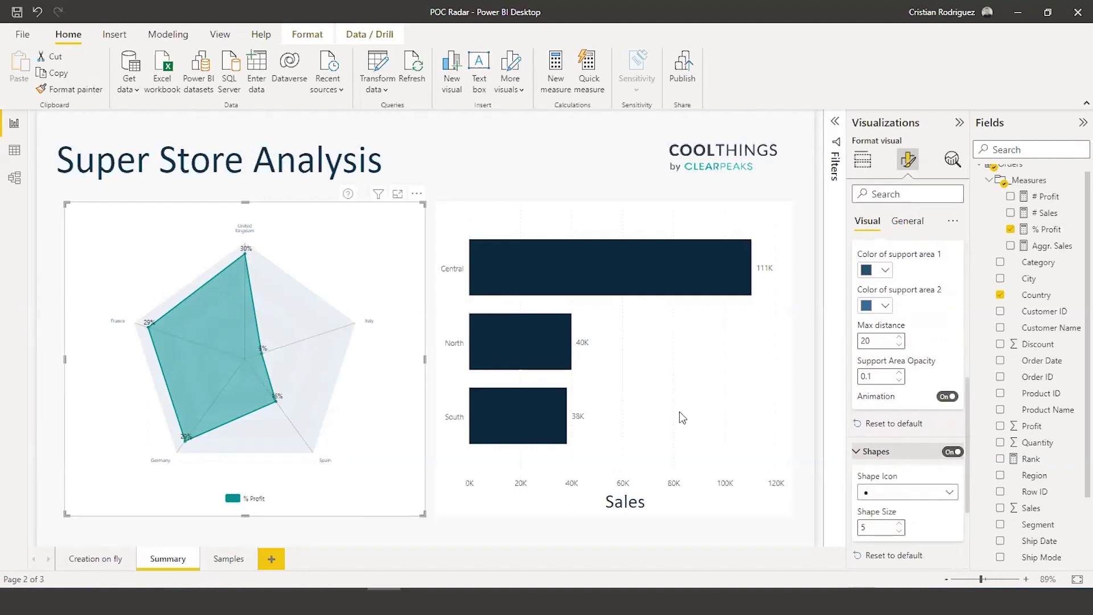
{"action": "left_click", "coordinate": [898, 524]}
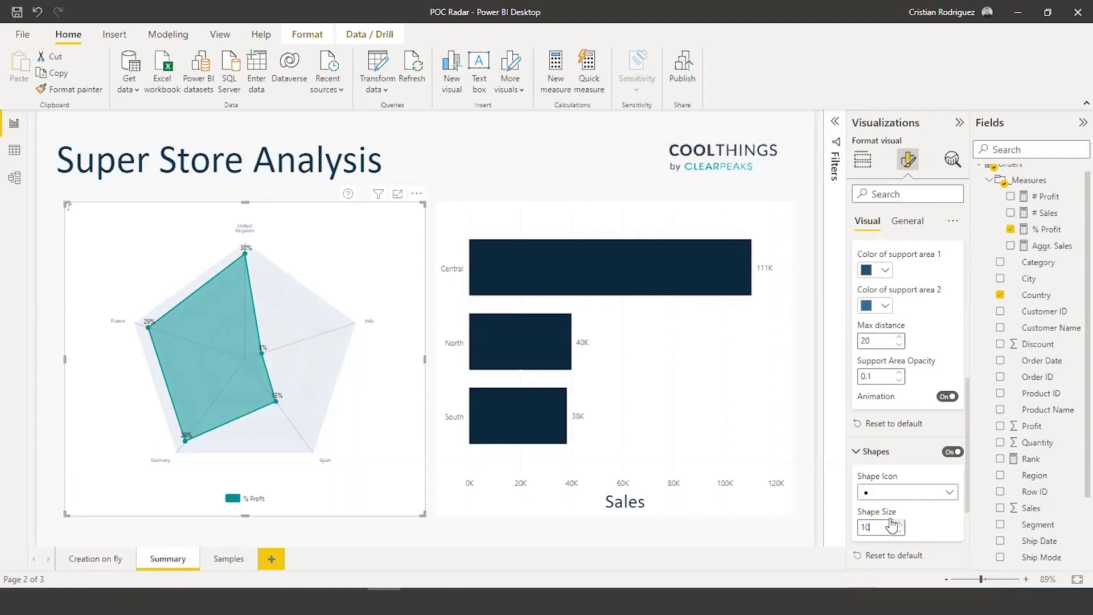
Step: Change the Shape Icon to the caret marker
{"action": "mouse_move", "coordinate": [237, 265]}
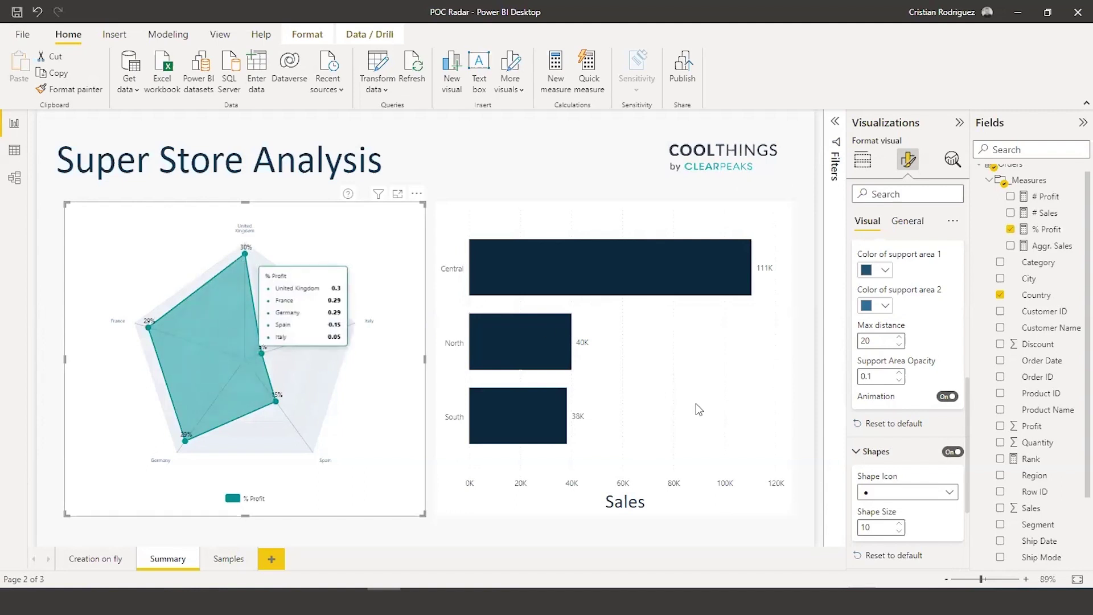
{"action": "left_click", "coordinate": [949, 494]}
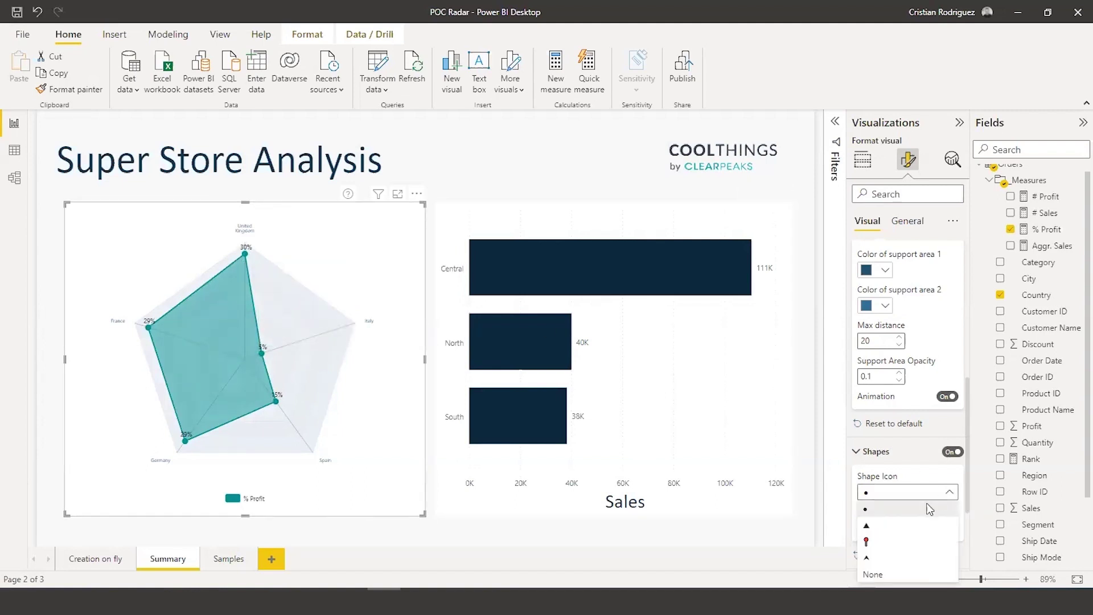
{"action": "left_click", "coordinate": [890, 526]}
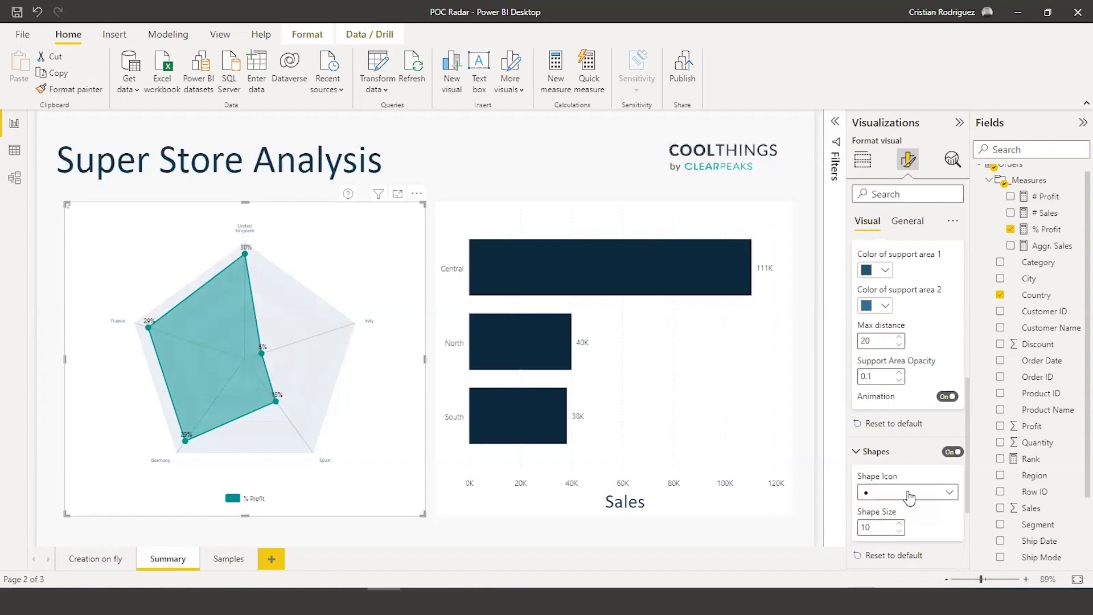
{"action": "left_click", "coordinate": [907, 493]}
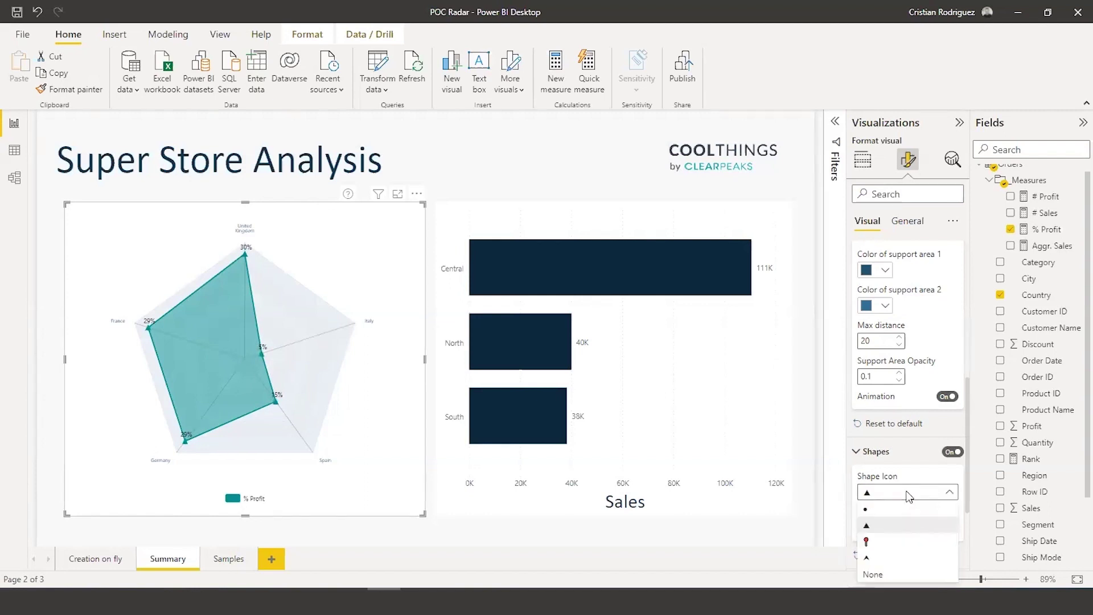
{"action": "left_click", "coordinate": [887, 560]}
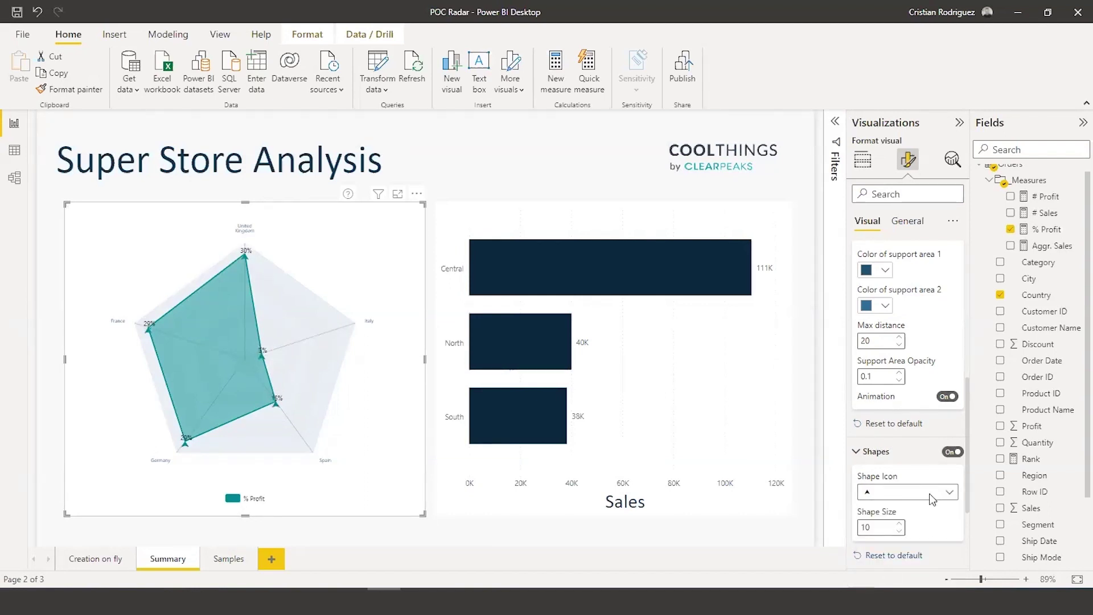
{"action": "scroll", "coordinate": [911, 446], "scroll_direction": "down", "scroll_amount": 5}
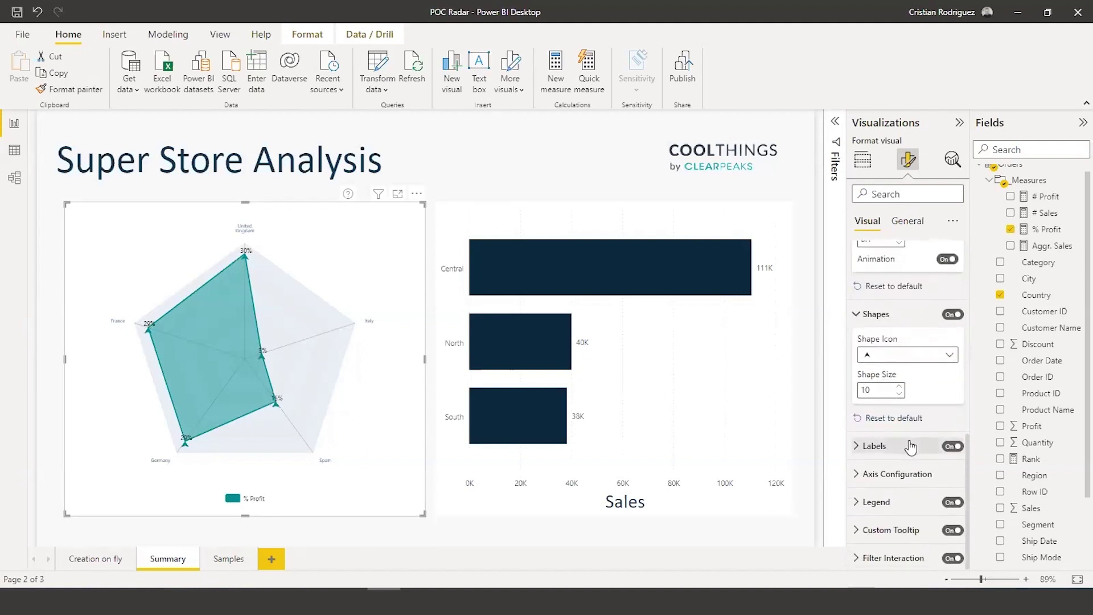
Step: Turn on the radar's data labels and raise Distance X/Y from 3 to 7 pixels
{"action": "left_click", "coordinate": [874, 446]}
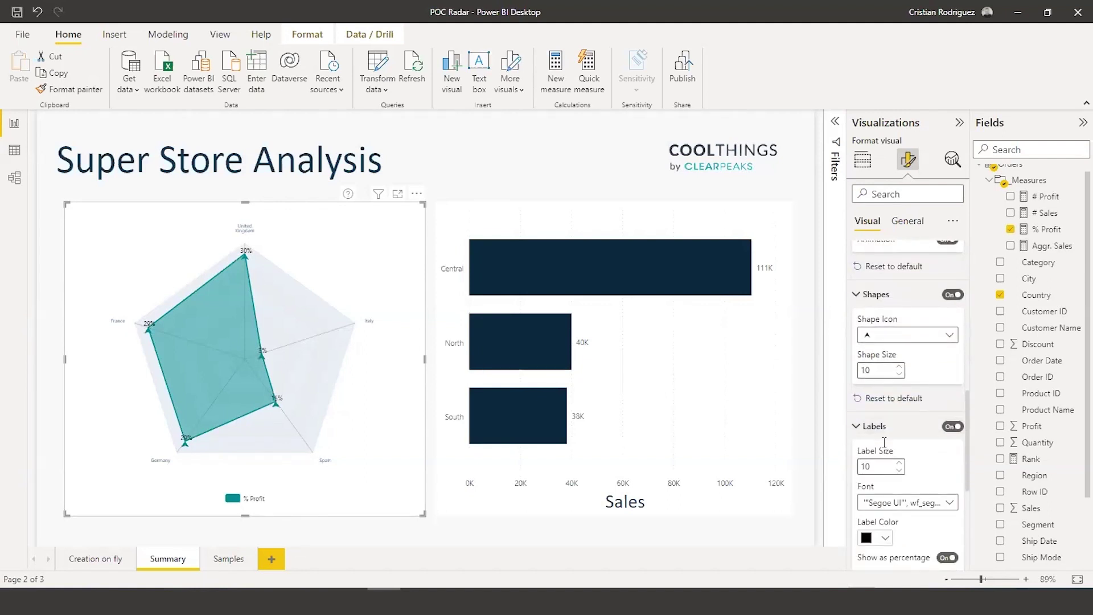
{"action": "scroll", "coordinate": [884, 449], "scroll_direction": "down", "scroll_amount": 2}
{"action": "scroll", "coordinate": [885, 450], "scroll_direction": "down", "scroll_amount": 2}
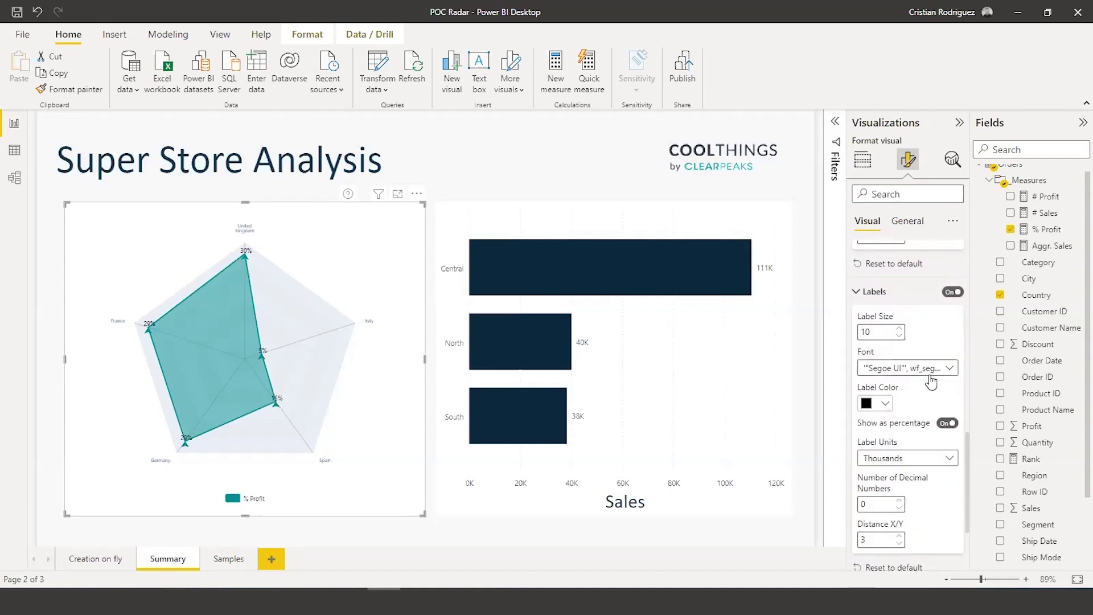
{"action": "scroll", "coordinate": [889, 387], "scroll_direction": "down", "scroll_amount": 1}
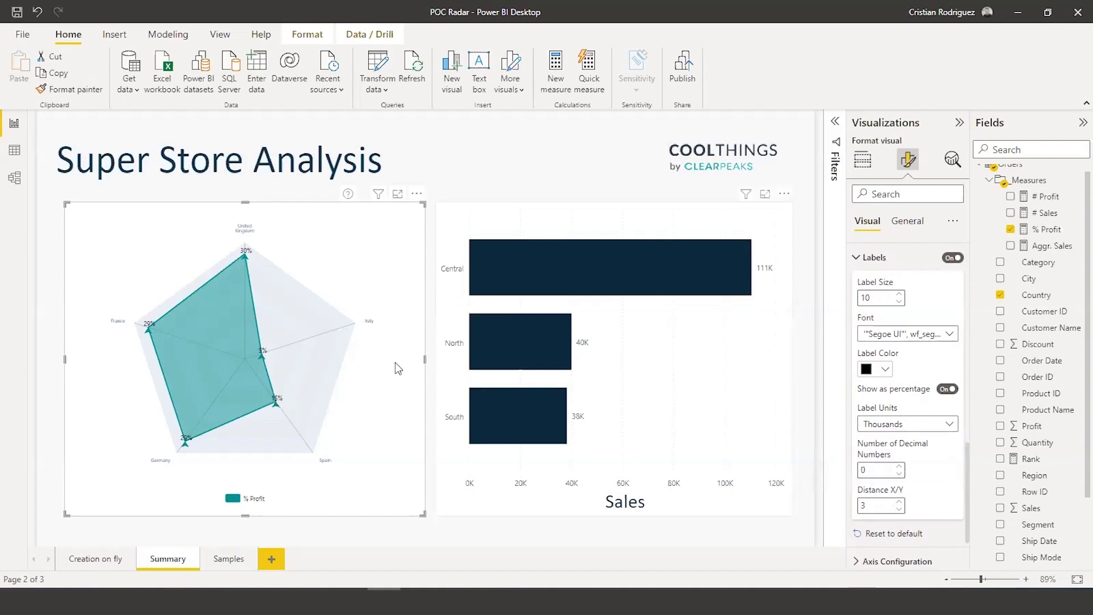
{"action": "mouse_move", "coordinate": [245, 257]}
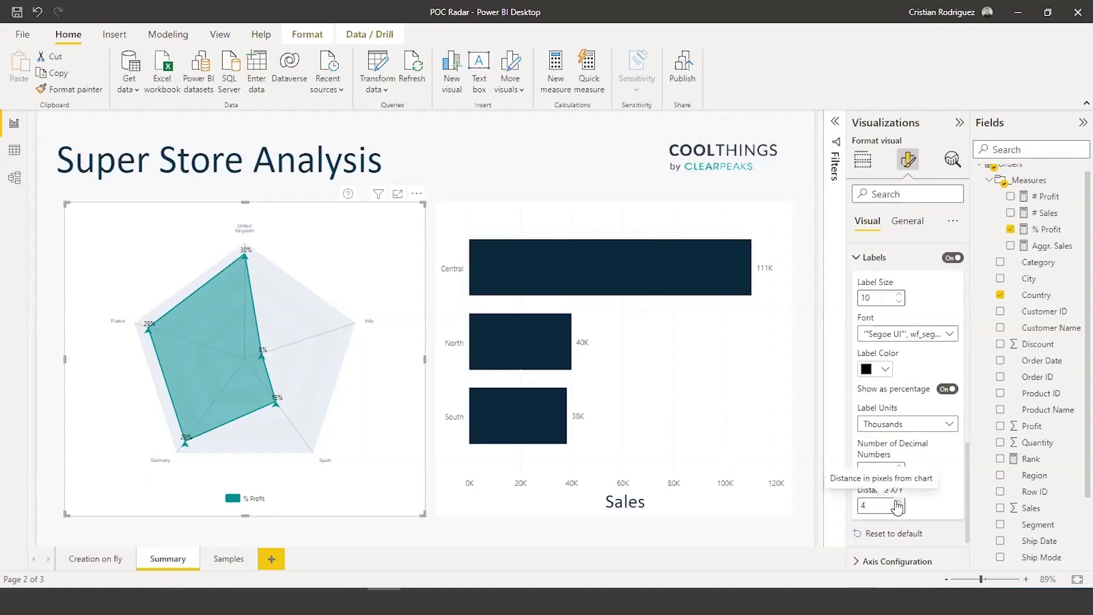
{"action": "left_click", "coordinate": [897, 502]}
{"action": "left_click", "coordinate": [897, 502]}
{"action": "left_click", "coordinate": [898, 502]}
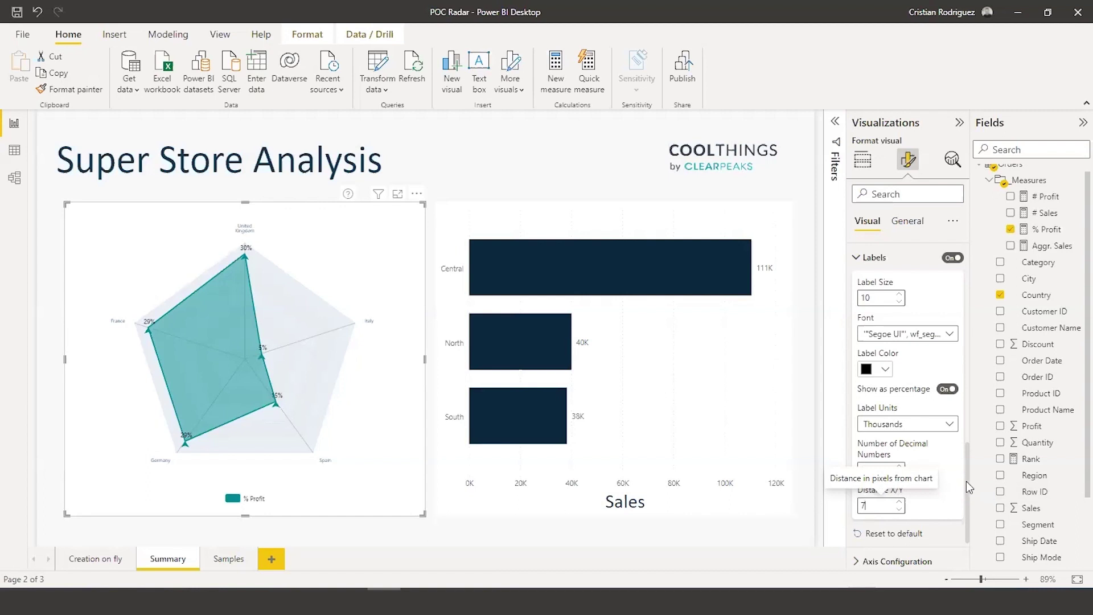
{"action": "left_click_drag", "start_coordinate": [965, 480], "coordinate": [966, 514]}
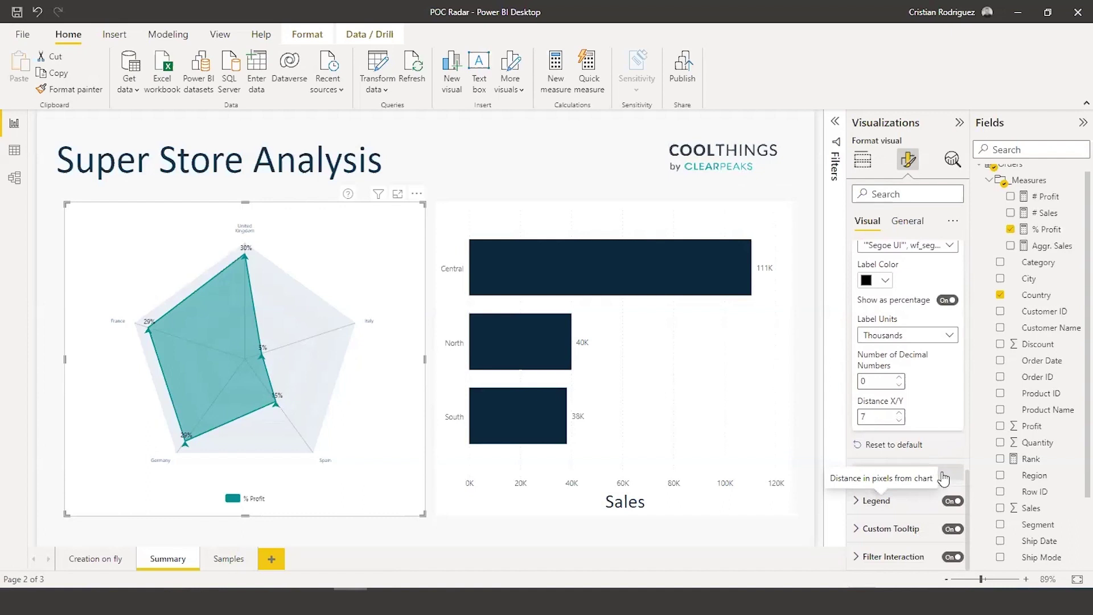
Step: Expand Axis Configuration and leave Break Axis Name on so United Kingdom wraps
{"action": "left_click", "coordinate": [939, 472]}
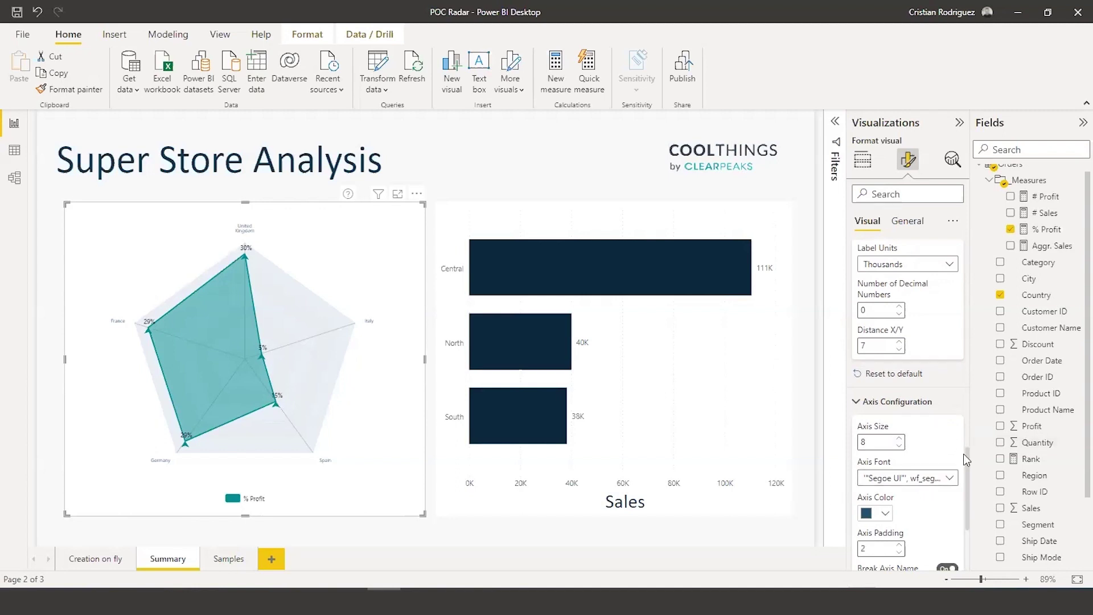
{"action": "left_click_drag", "start_coordinate": [967, 458], "coordinate": [971, 489]}
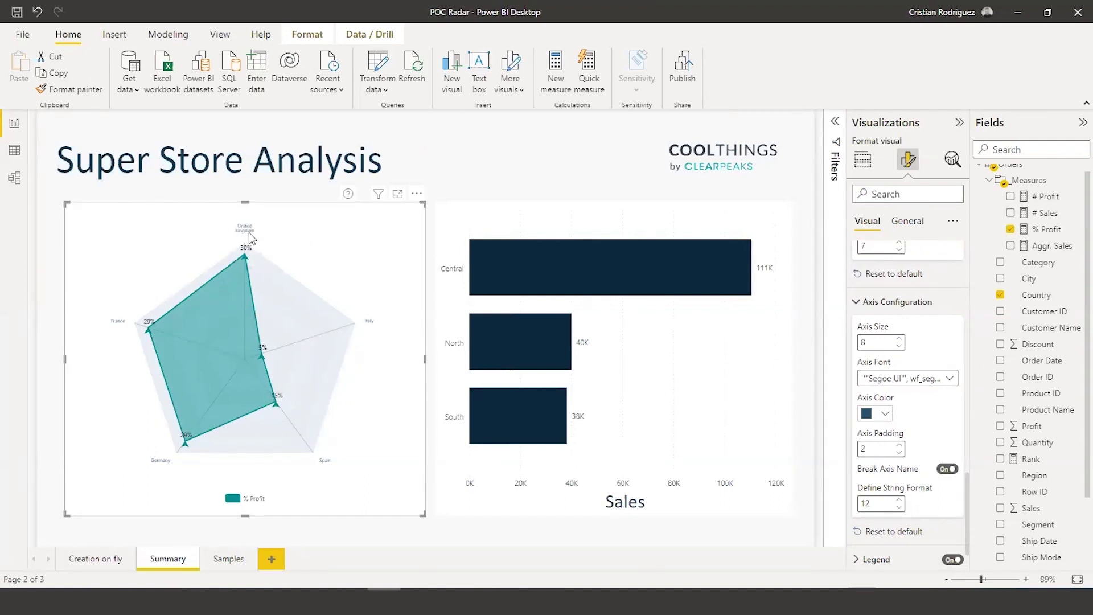
{"action": "left_click", "coordinate": [945, 470]}
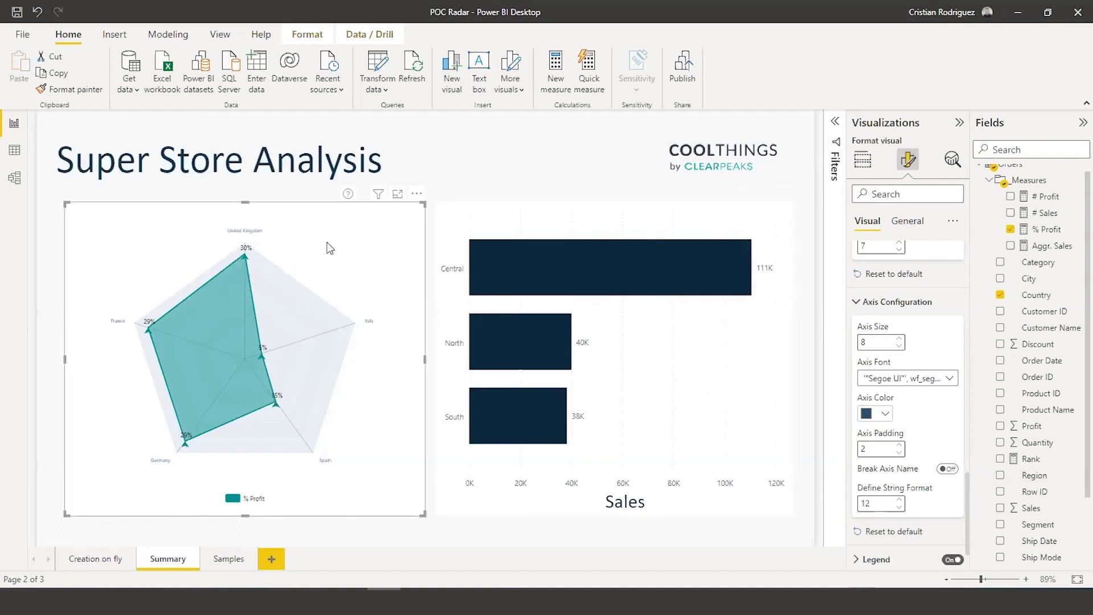
{"action": "left_click", "coordinate": [948, 468]}
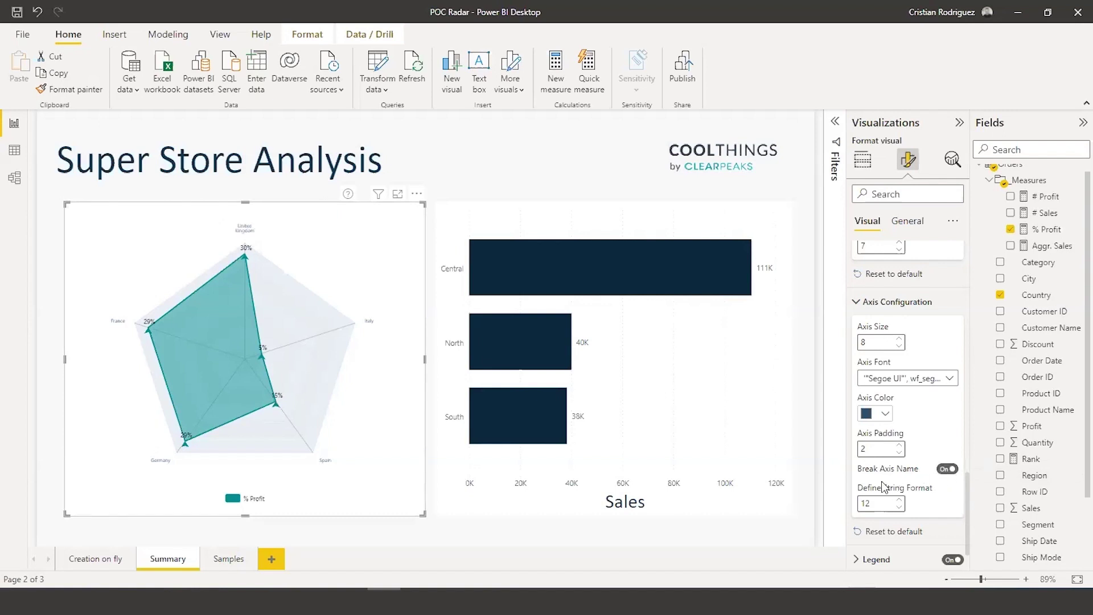
Step: Expand Legend, then hide and re-show the % Profit series via its legend swatch
{"action": "scroll", "coordinate": [945, 505], "scroll_direction": "down", "scroll_amount": 1}
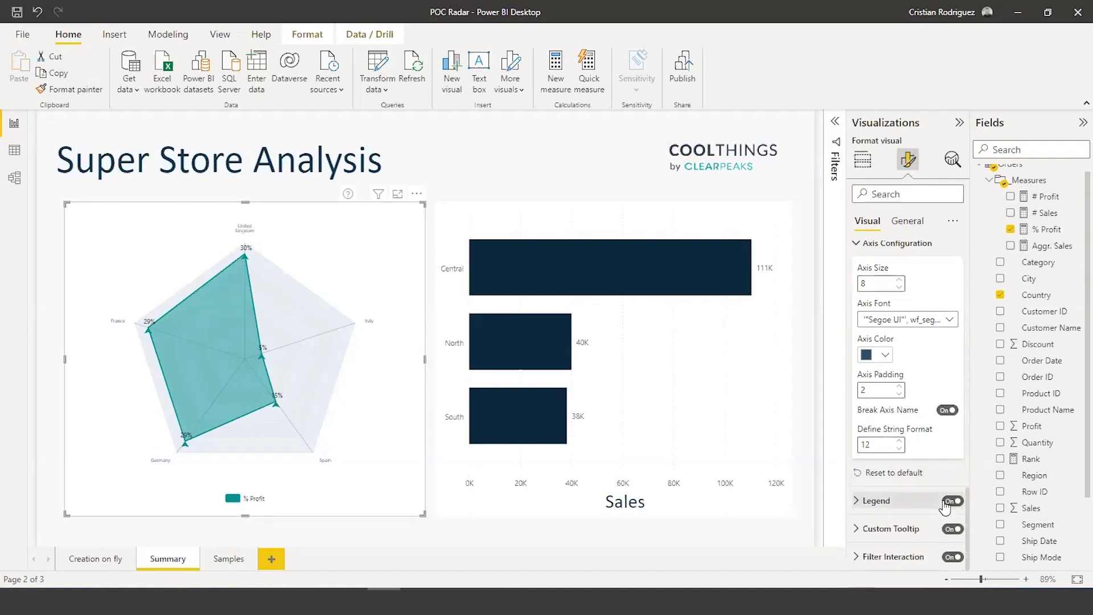
{"action": "left_click", "coordinate": [880, 502]}
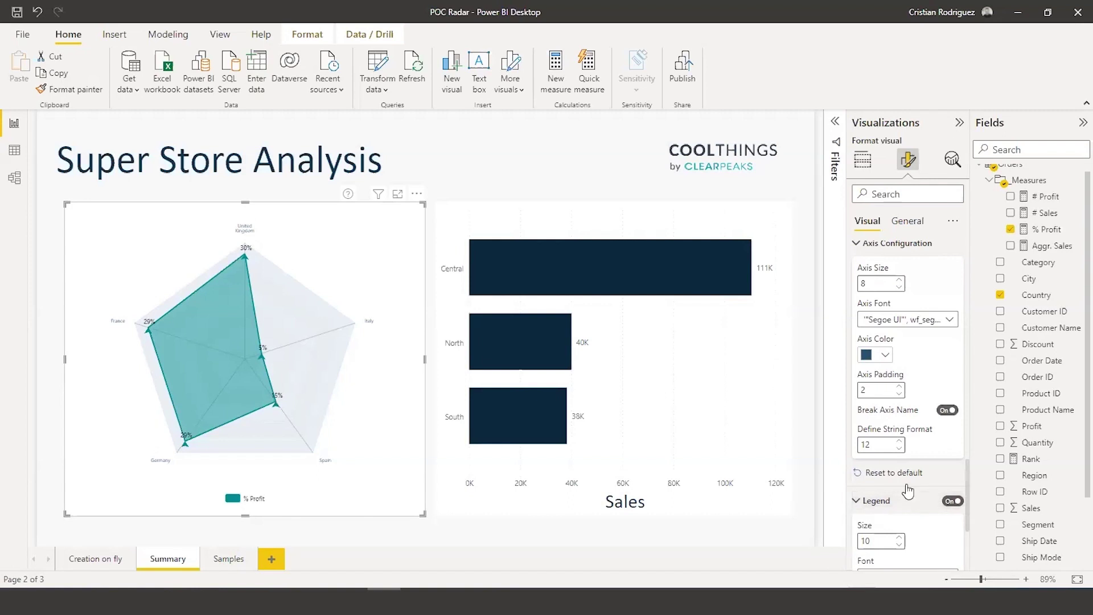
{"action": "scroll", "coordinate": [908, 490], "scroll_direction": "down", "scroll_amount": 3}
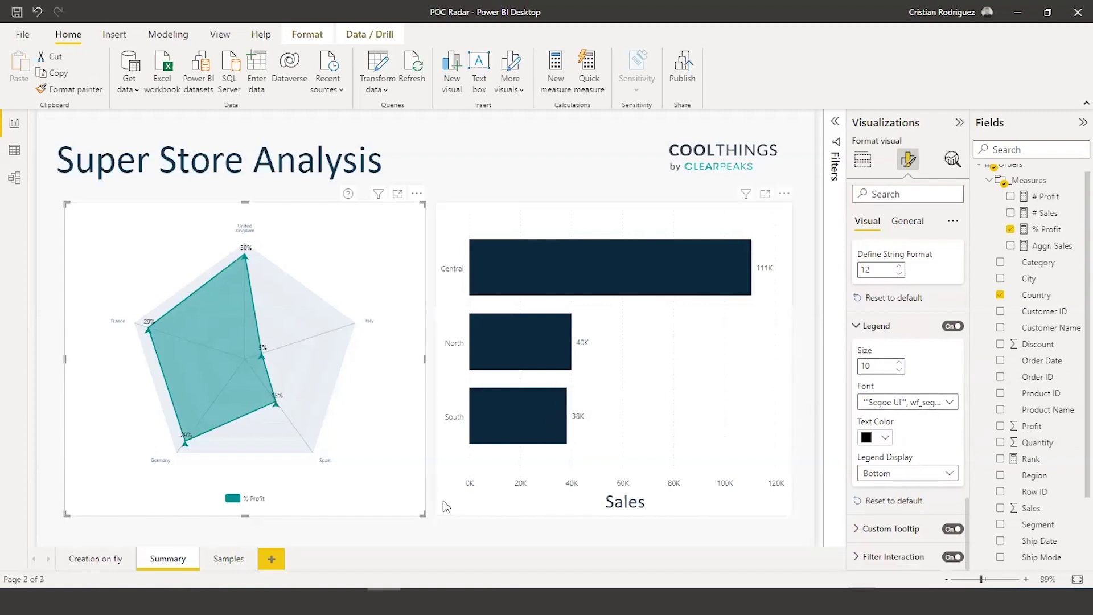
{"action": "left_click", "coordinate": [232, 500]}
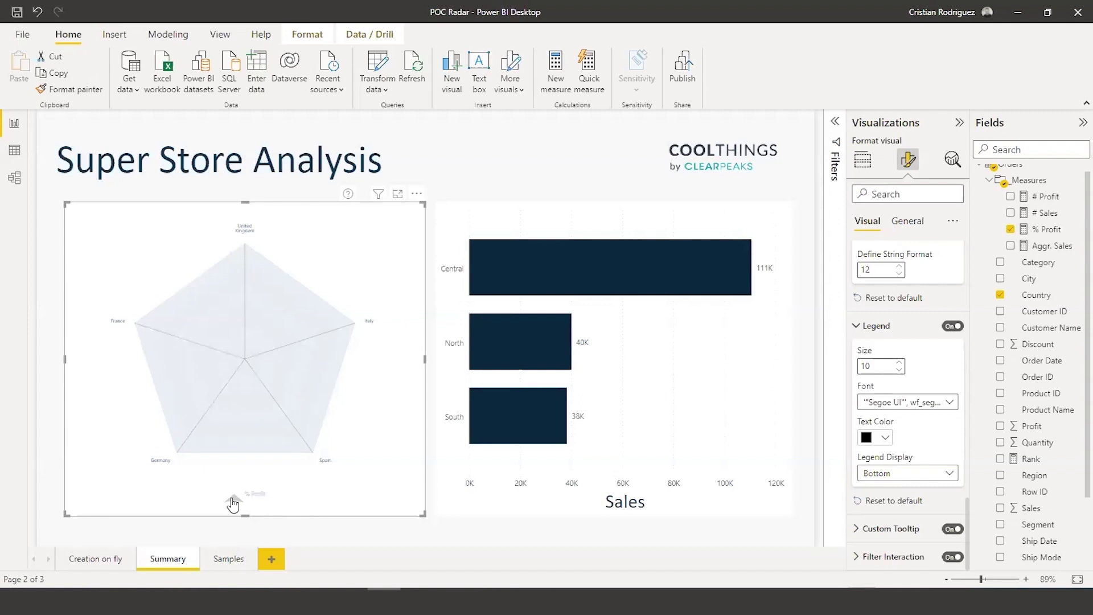
{"action": "left_click", "coordinate": [232, 500]}
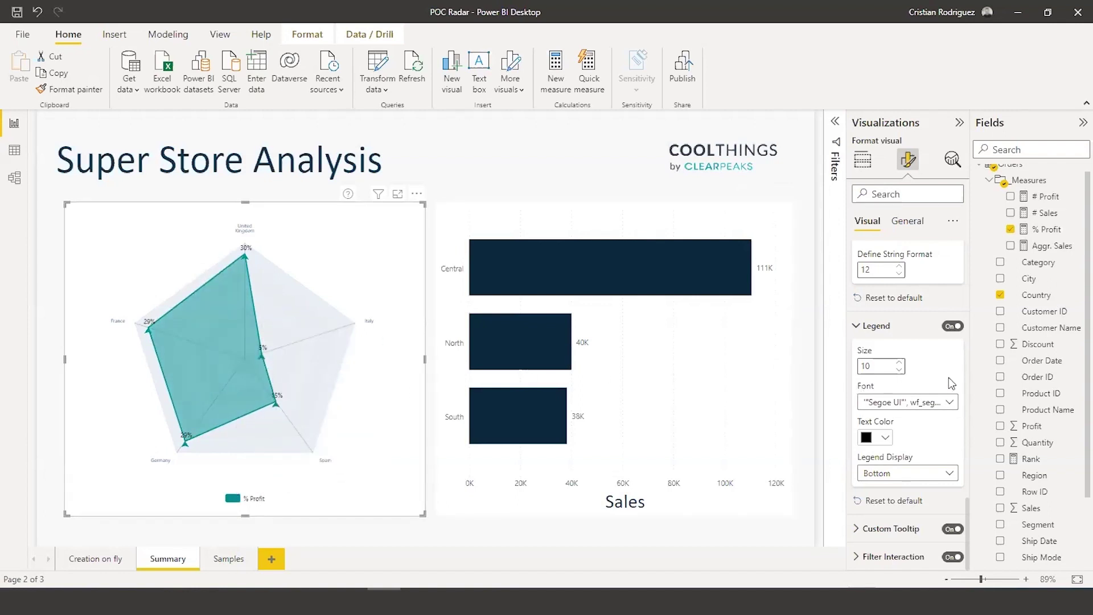
Step: Expand Custom Tooltip and Filter Interaction, then filter the report to Italy from the radar
{"action": "left_click", "coordinate": [875, 529]}
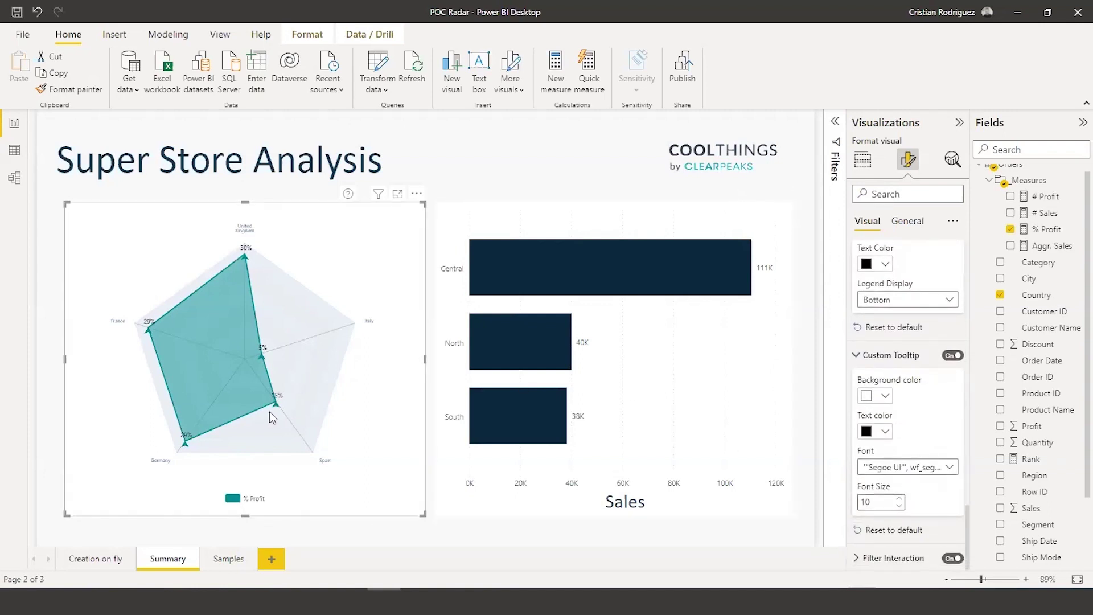
{"action": "mouse_move", "coordinate": [277, 407]}
{"action": "left_click", "coordinate": [891, 559]}
{"action": "scroll", "coordinate": [905, 523], "scroll_direction": "down", "scroll_amount": 3}
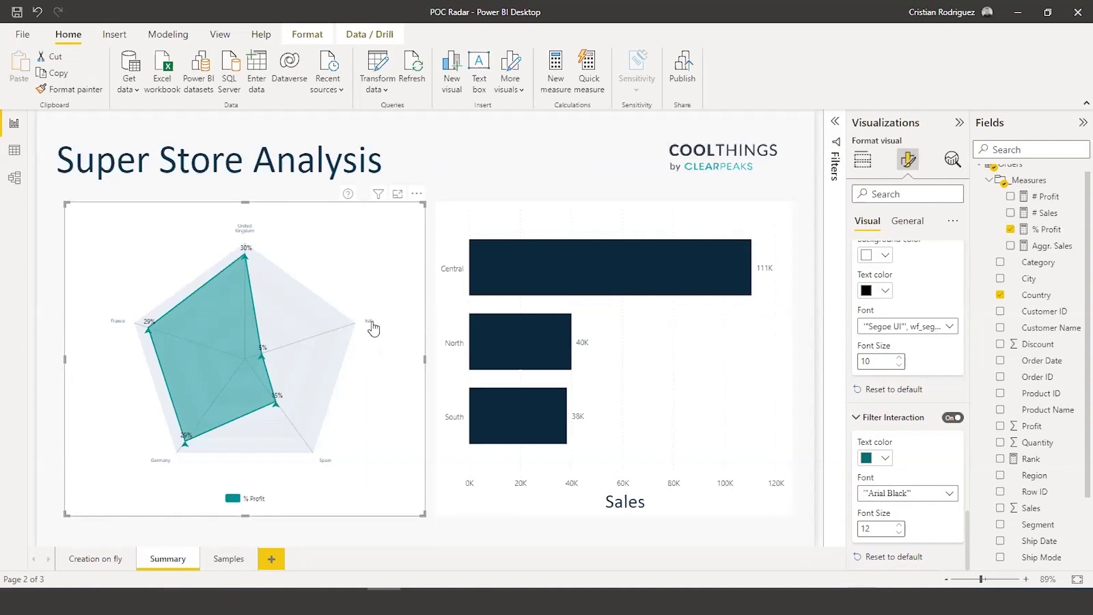
{"action": "left_click", "coordinate": [369, 322]}
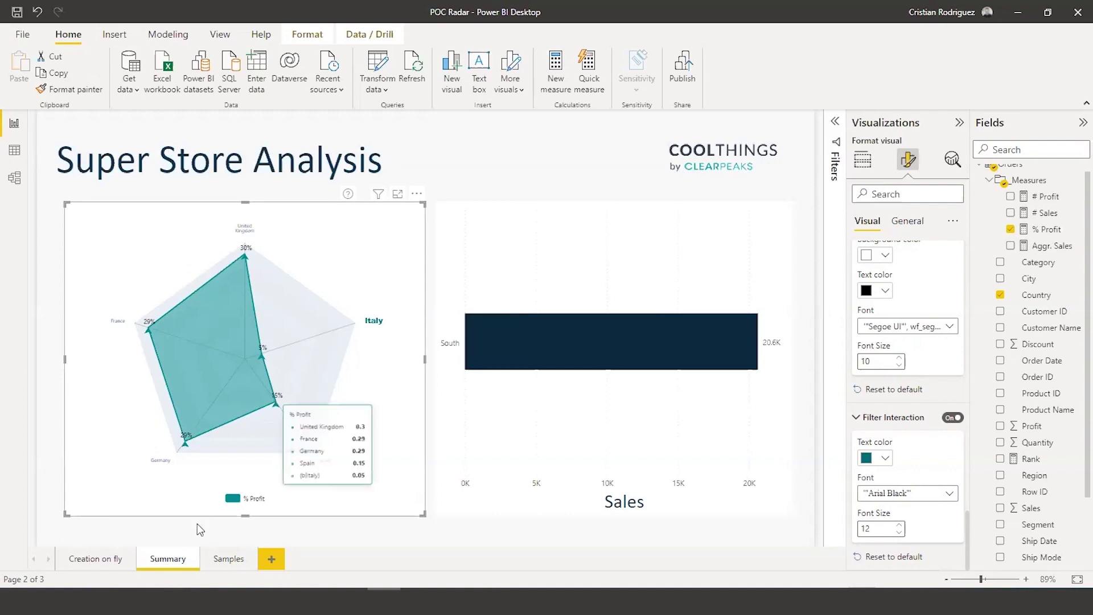
Step: Switch to the Samples page and select the left # Sales sample radar
{"action": "left_click", "coordinate": [227, 560]}
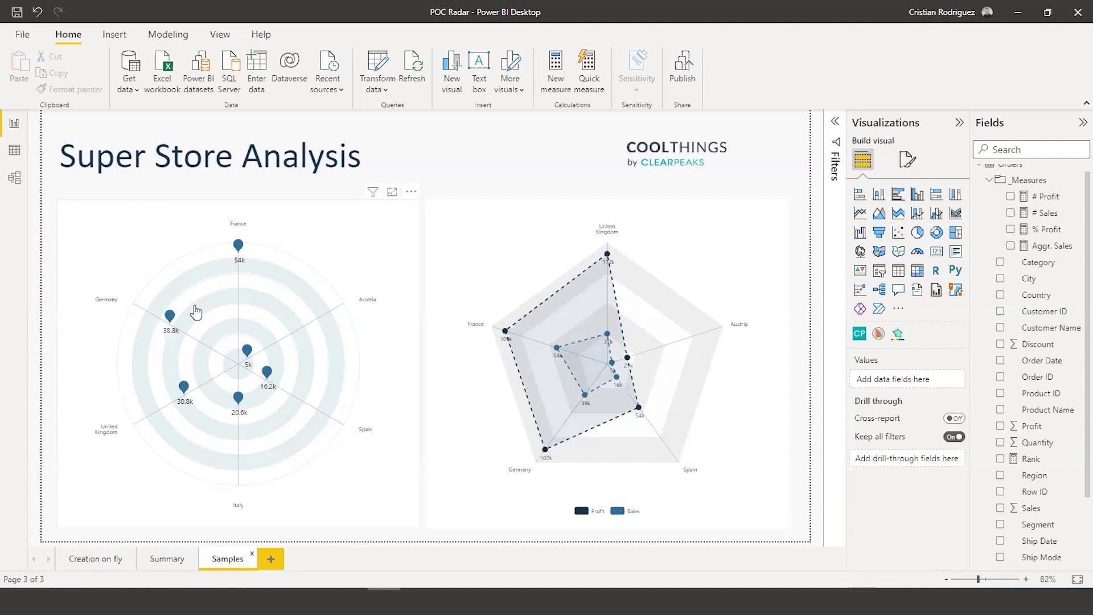
{"action": "left_click", "coordinate": [120, 252]}
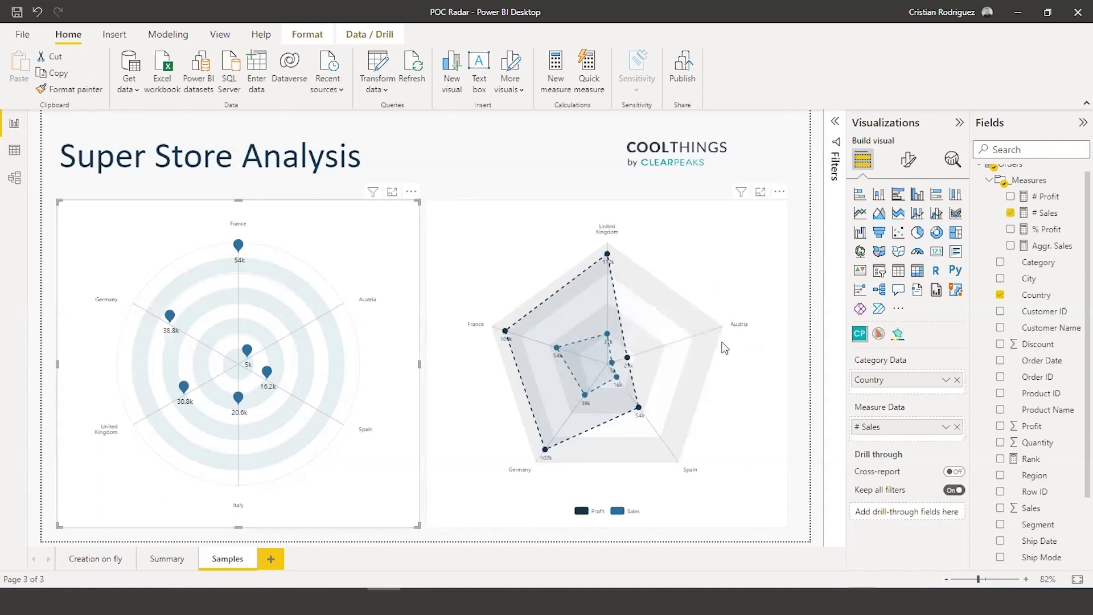
{"action": "left_click", "coordinate": [748, 427]}
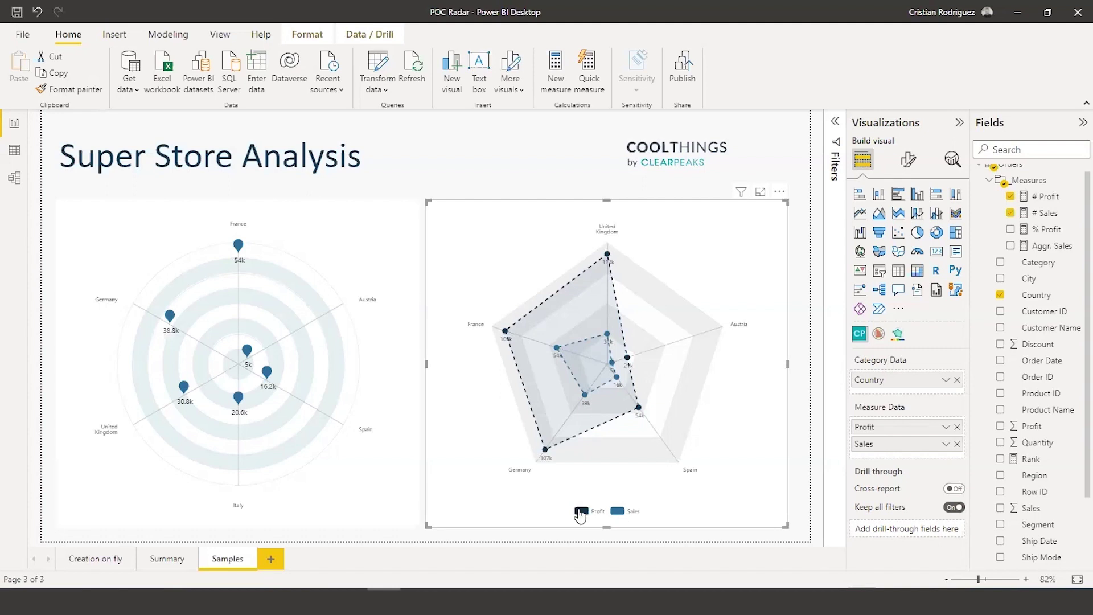
{"action": "left_click", "coordinate": [580, 511]}
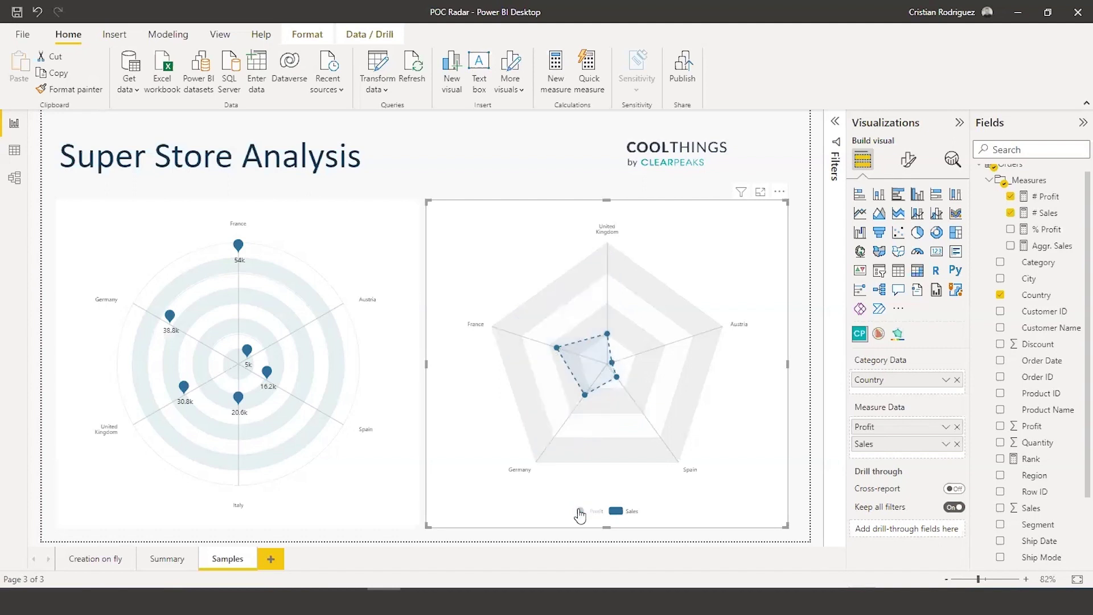
{"action": "left_click", "coordinate": [625, 513]}
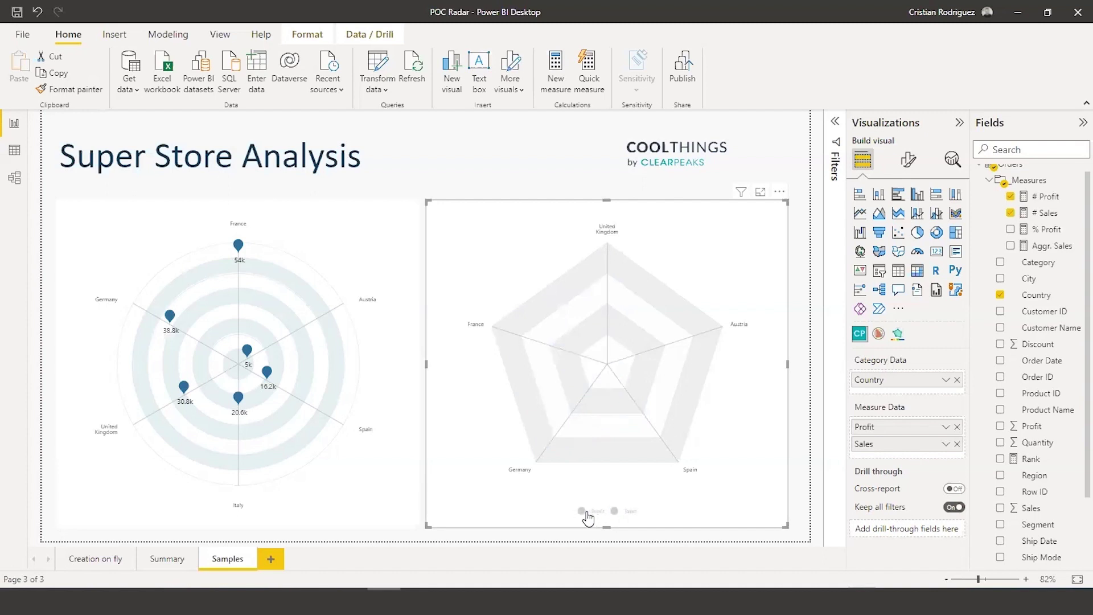
{"action": "left_click", "coordinate": [586, 512]}
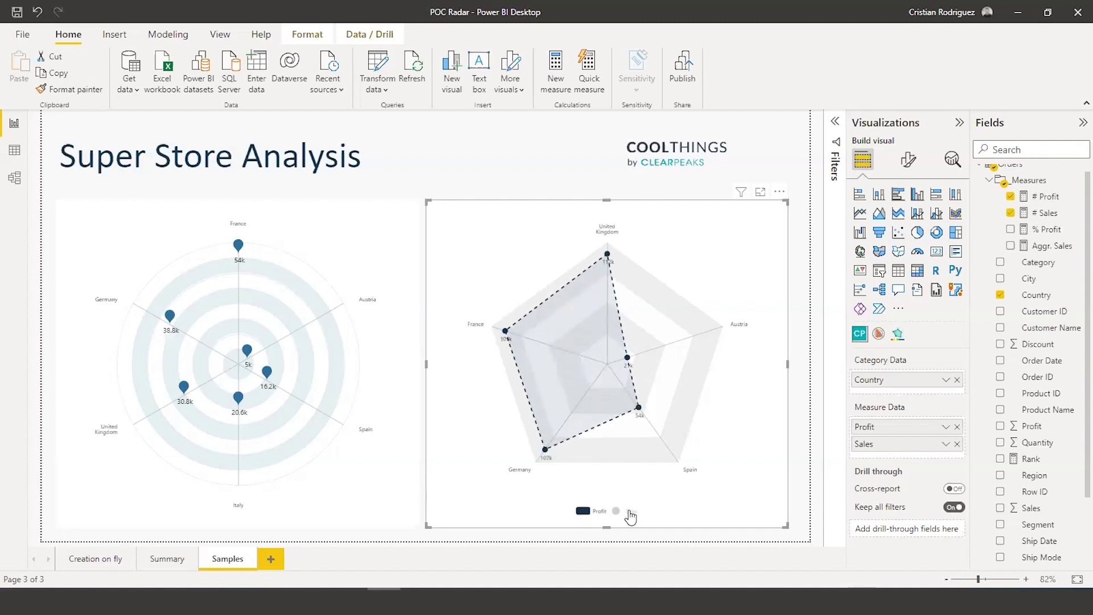
{"action": "left_click", "coordinate": [628, 514]}
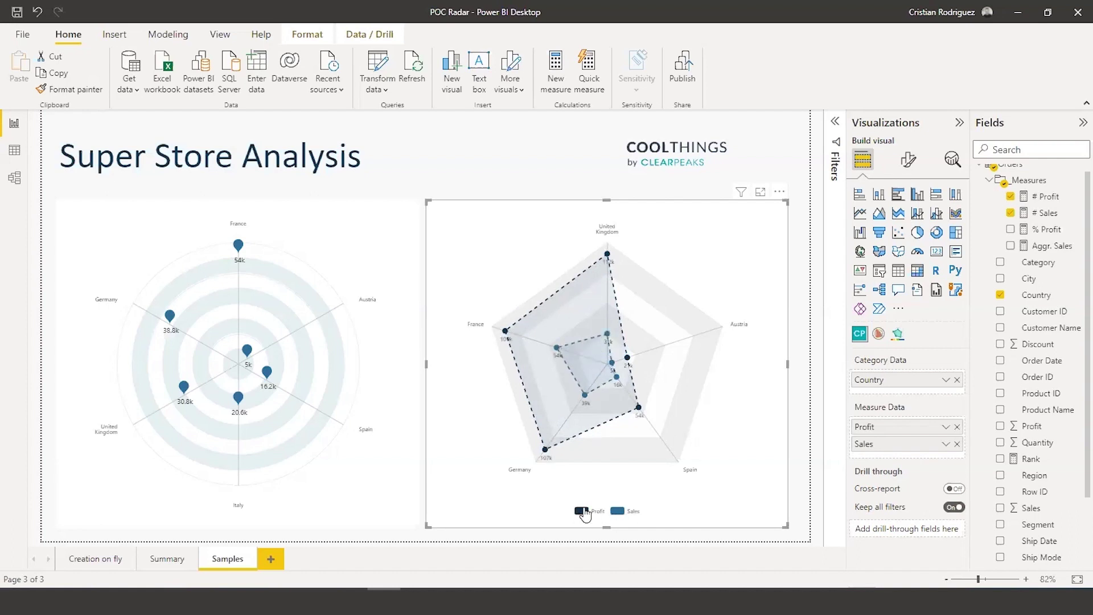
{"action": "left_click", "coordinate": [584, 512]}
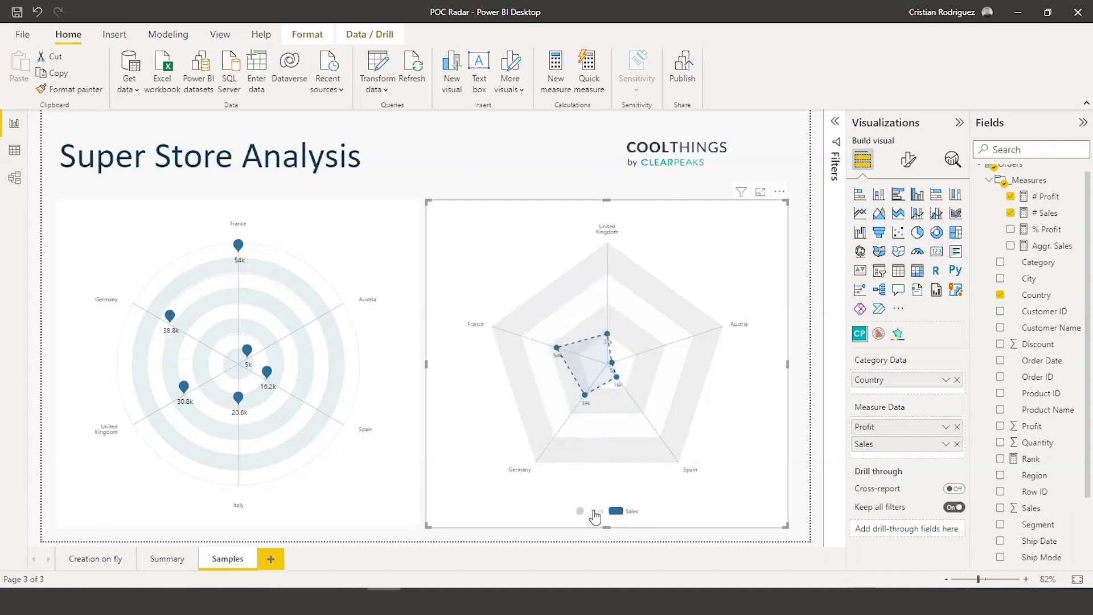
{"action": "left_click", "coordinate": [594, 515]}
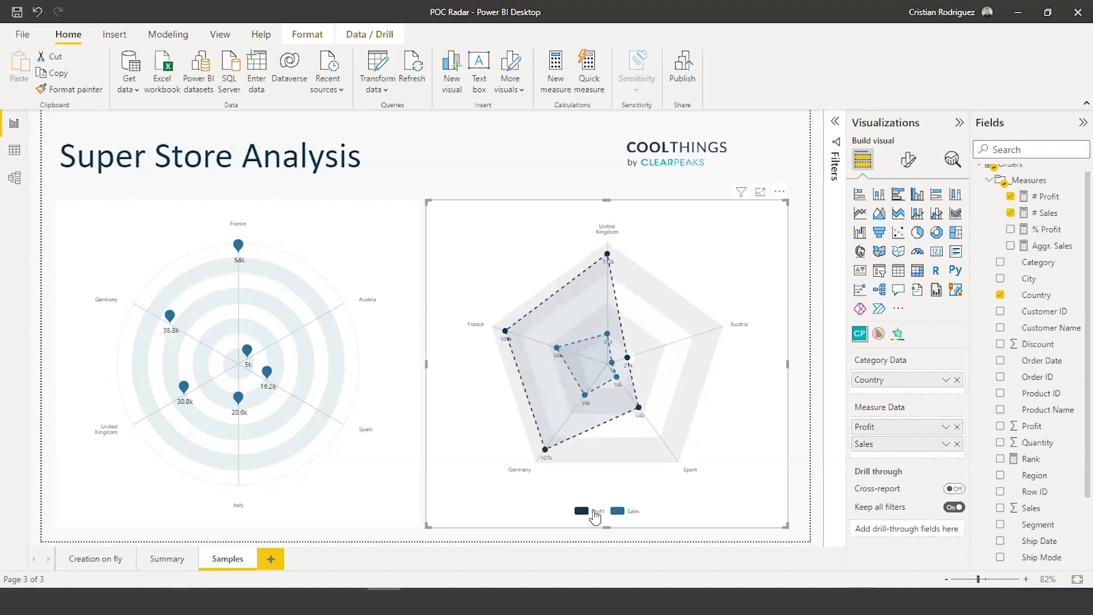